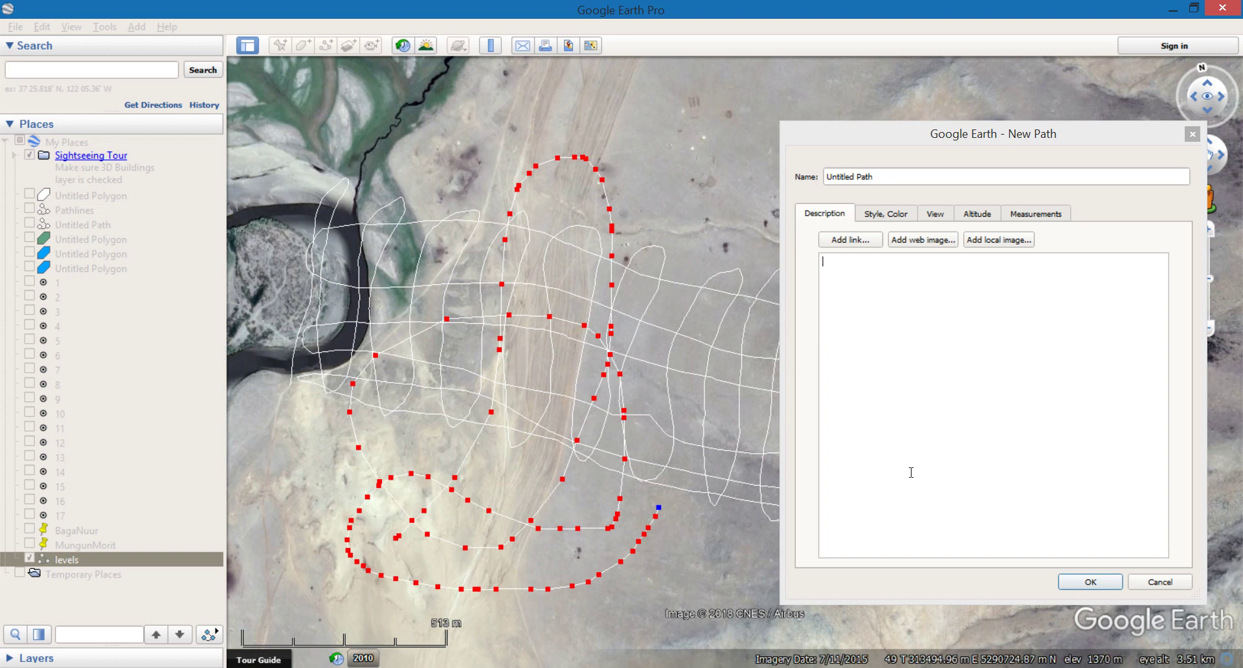
# Step: Discard the new path and save the levels path as the KML file levels in the KherlenPSHP folder, replacing the existing file
pyautogui.click(1170, 583)
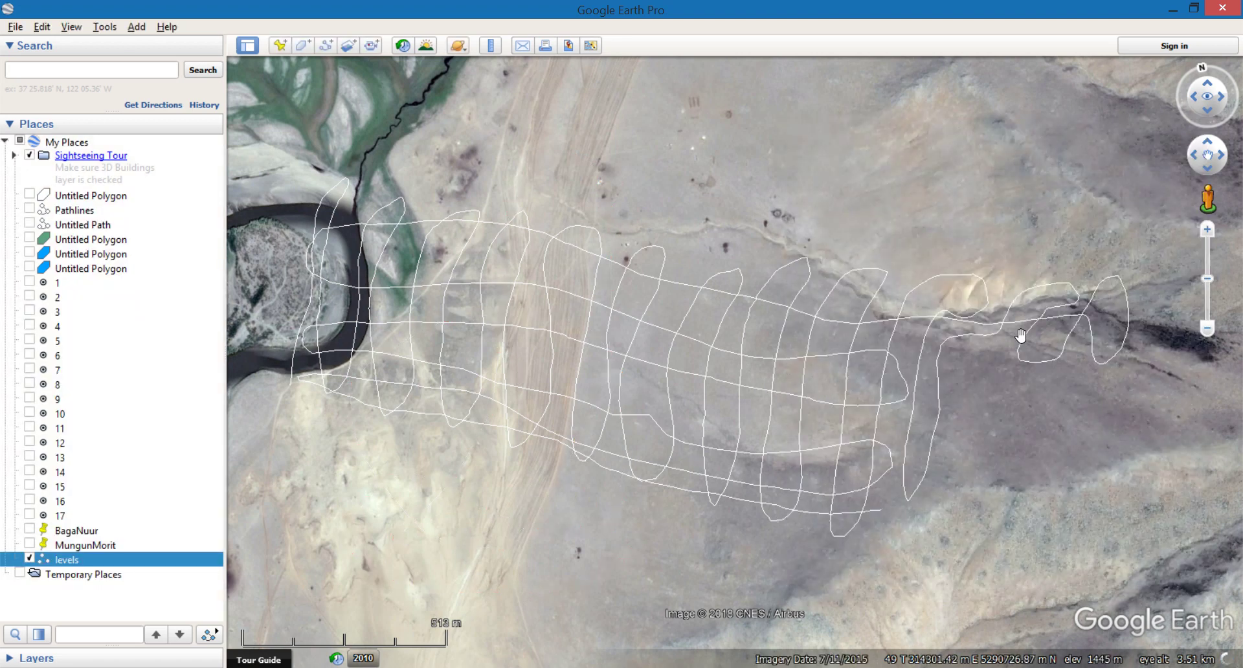
pyautogui.rightClick(65, 562)
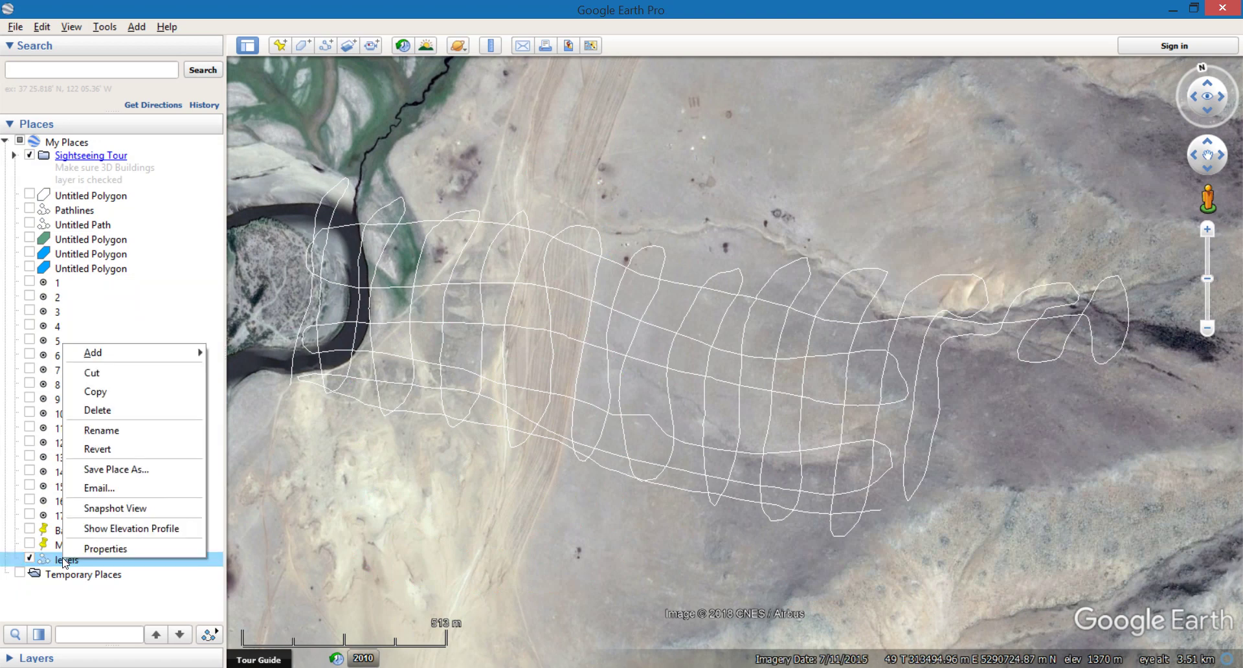
pyautogui.click(131, 469)
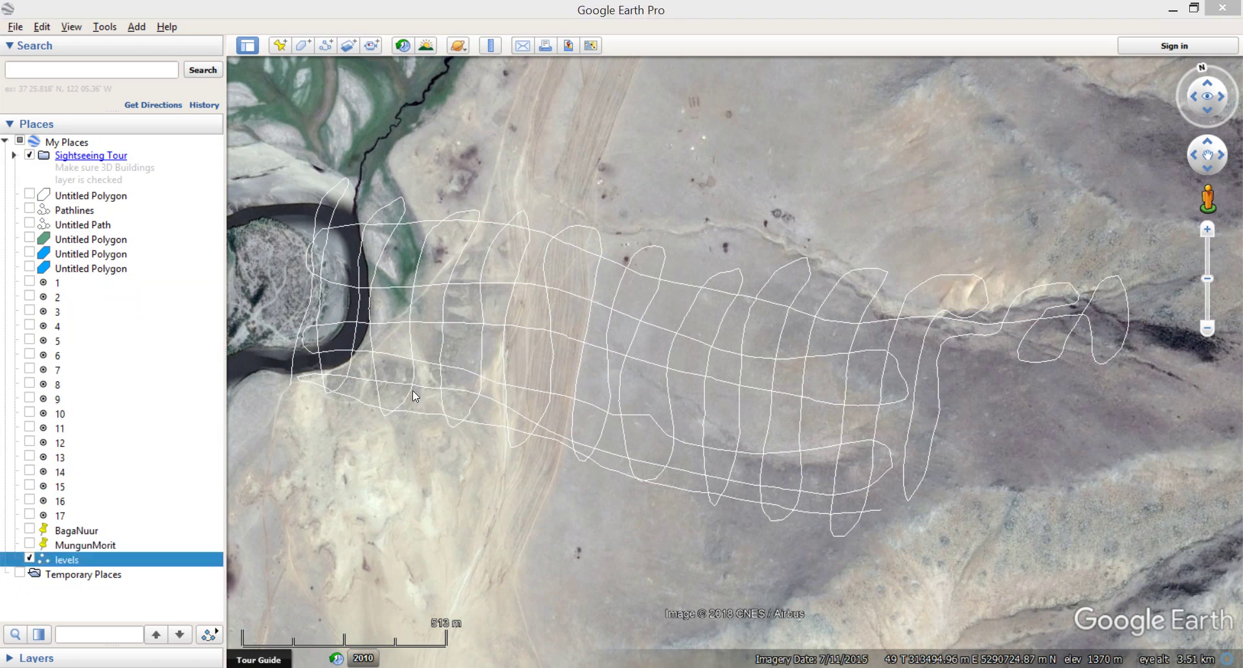
pyautogui.click(193, 172)
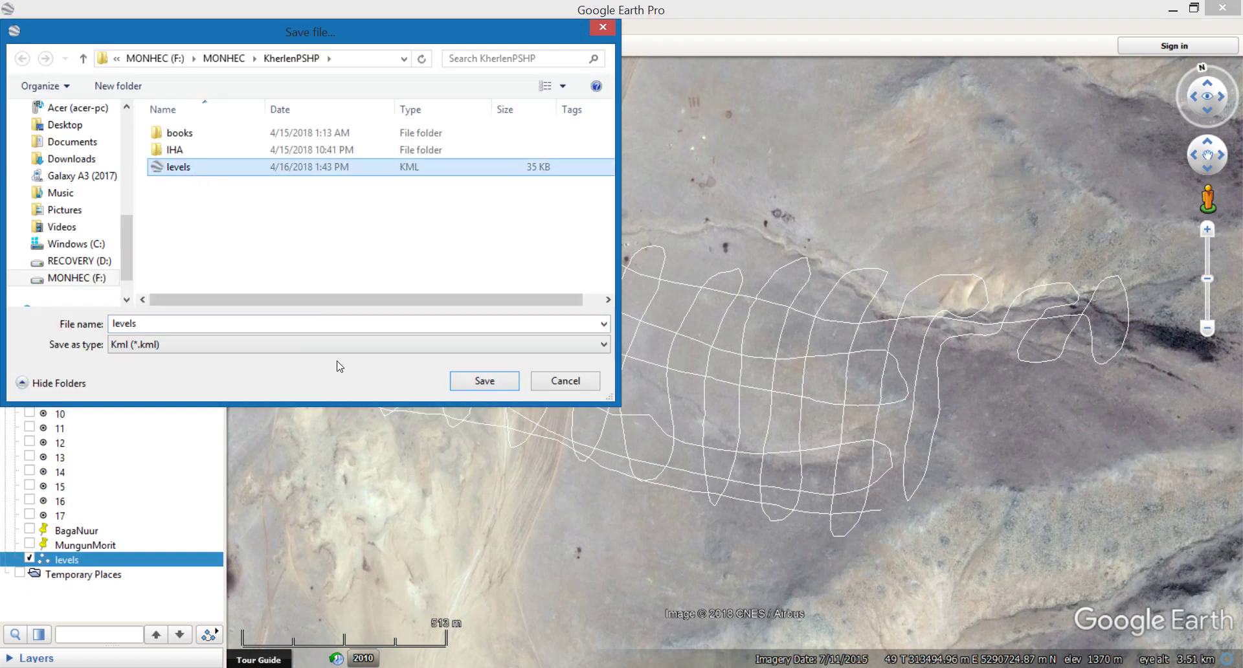
pyautogui.click(230, 344)
pyautogui.click(197, 356)
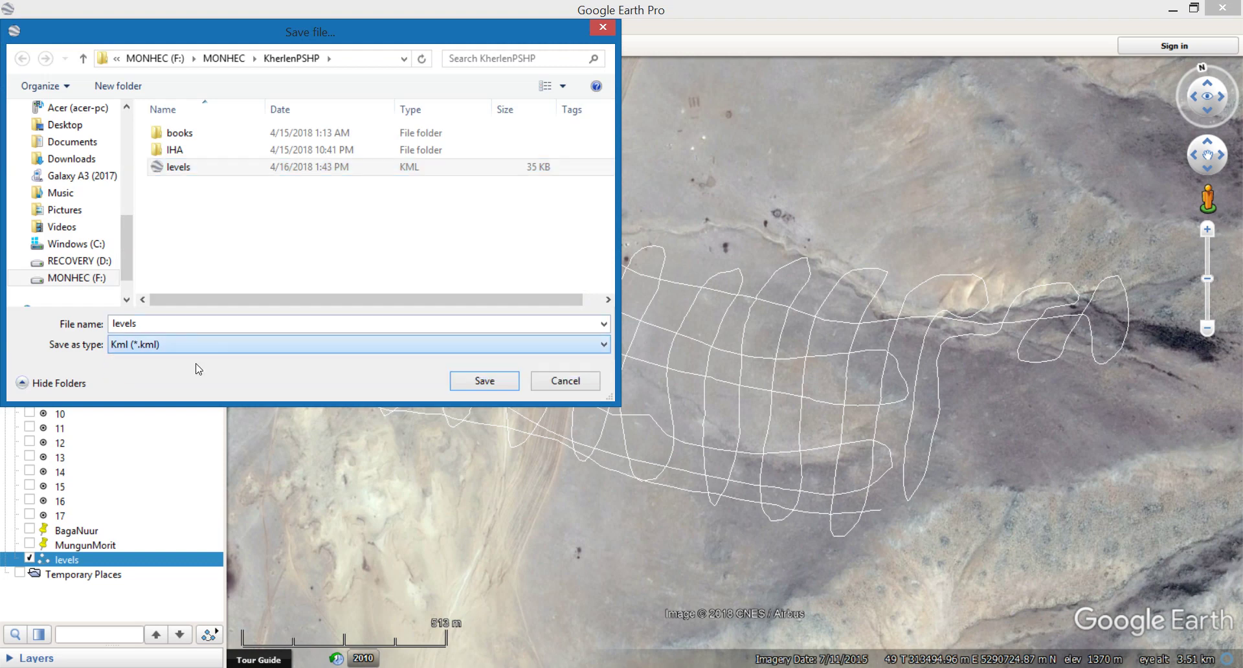
pyautogui.click(498, 385)
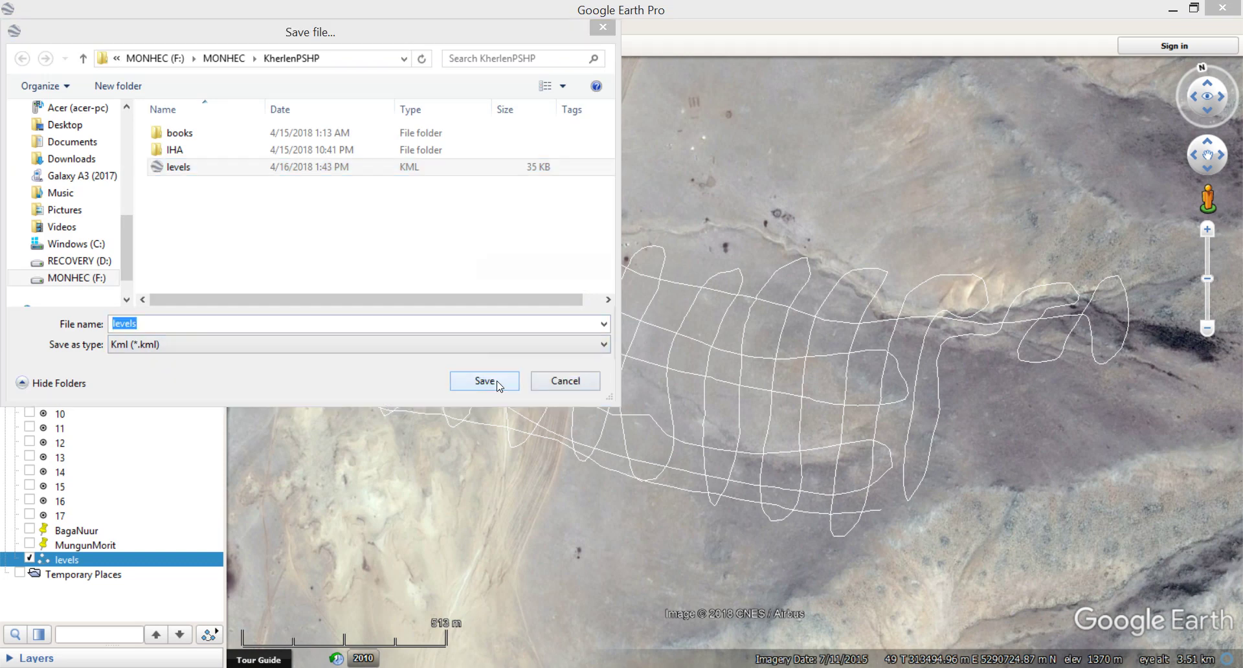
pyautogui.click(660, 343)
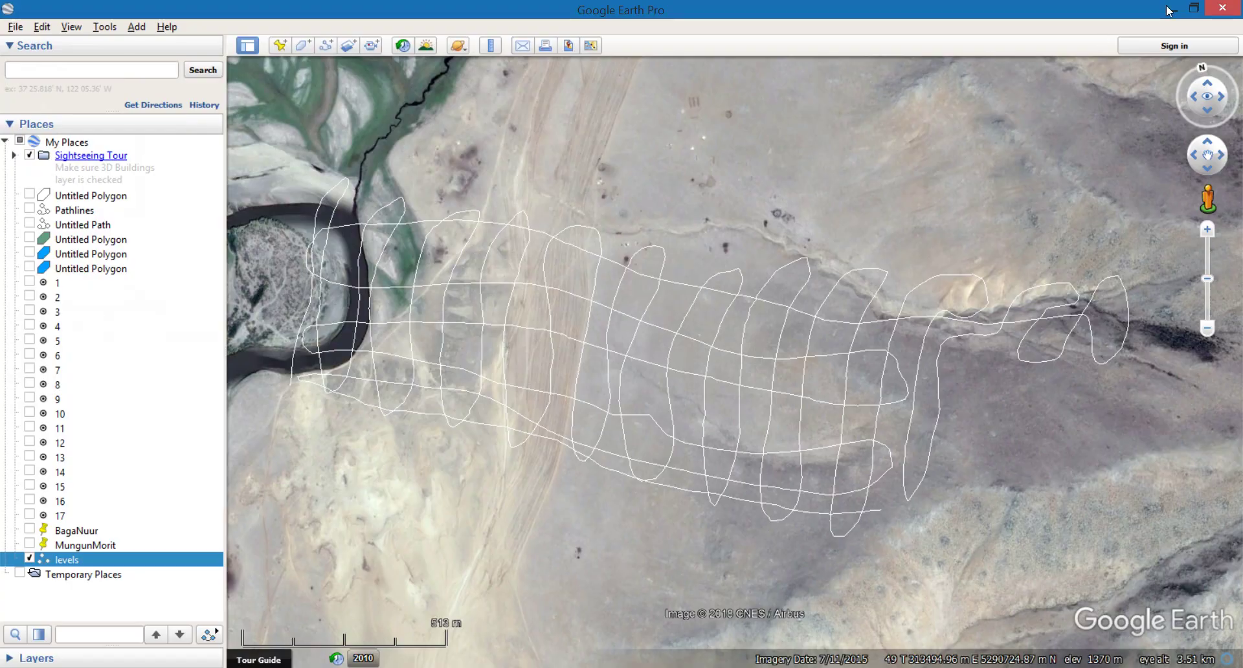
# Step: Switch to TCX Converter from the desktop and open the levels KML file from the KherlenPSHP folder
pyautogui.click(1173, 9)
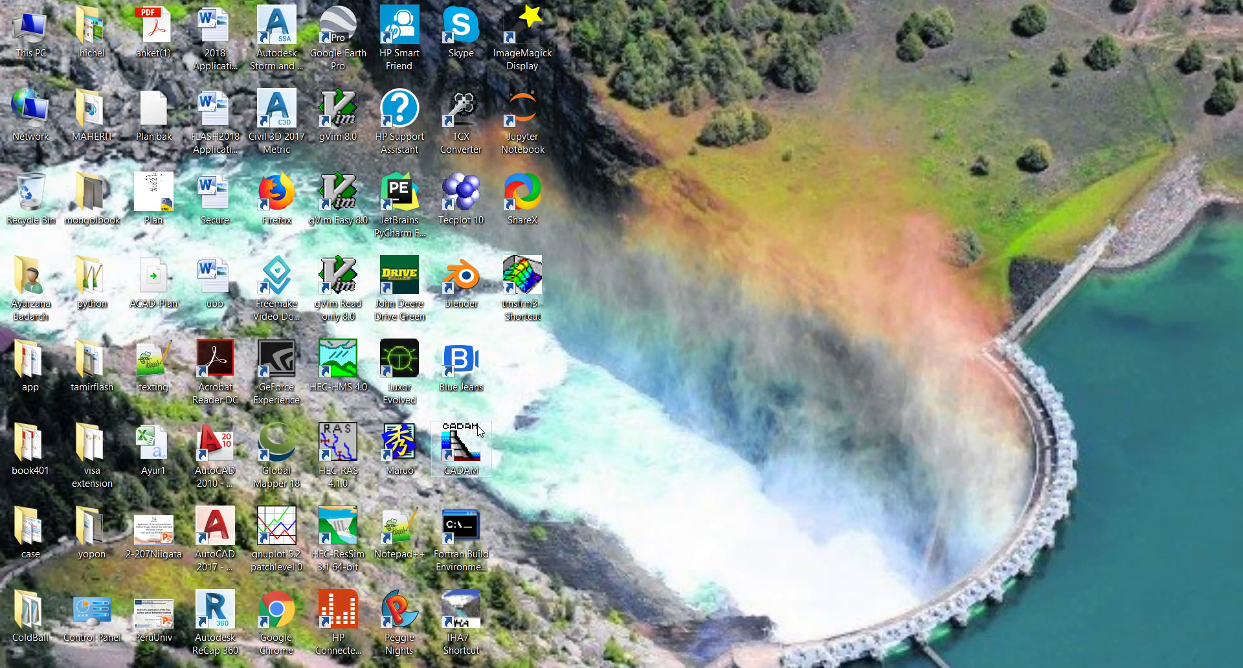
pyautogui.doubleClick(465, 132)
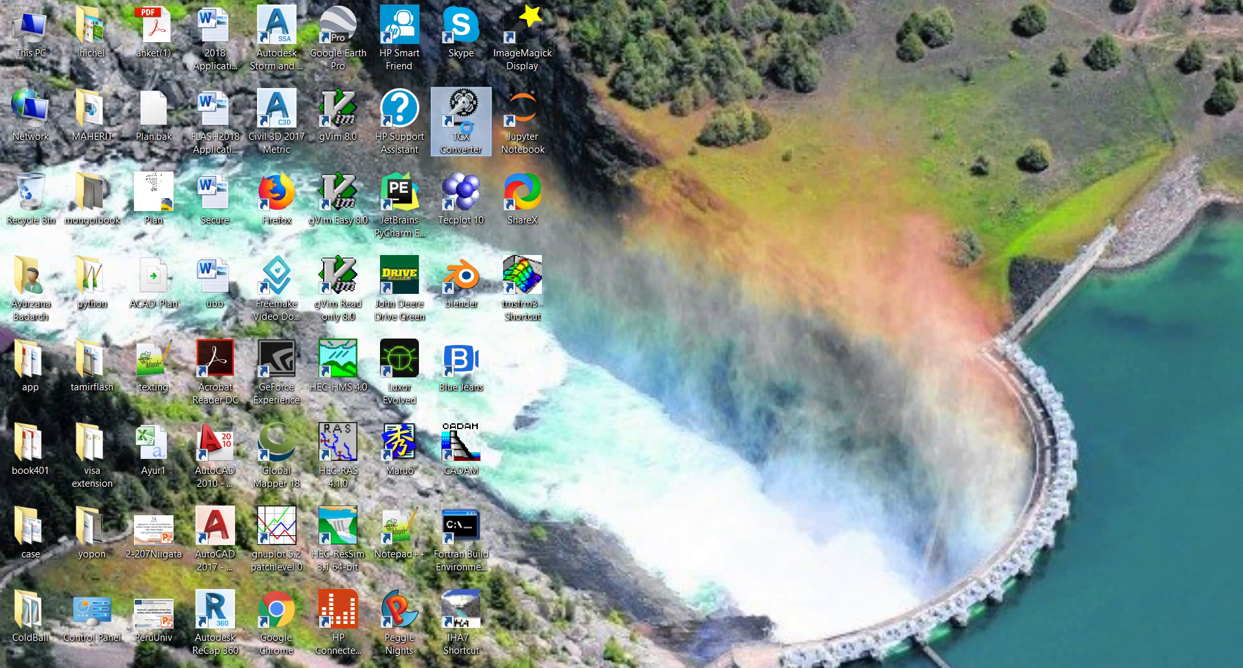
pyautogui.rightClick(469, 134)
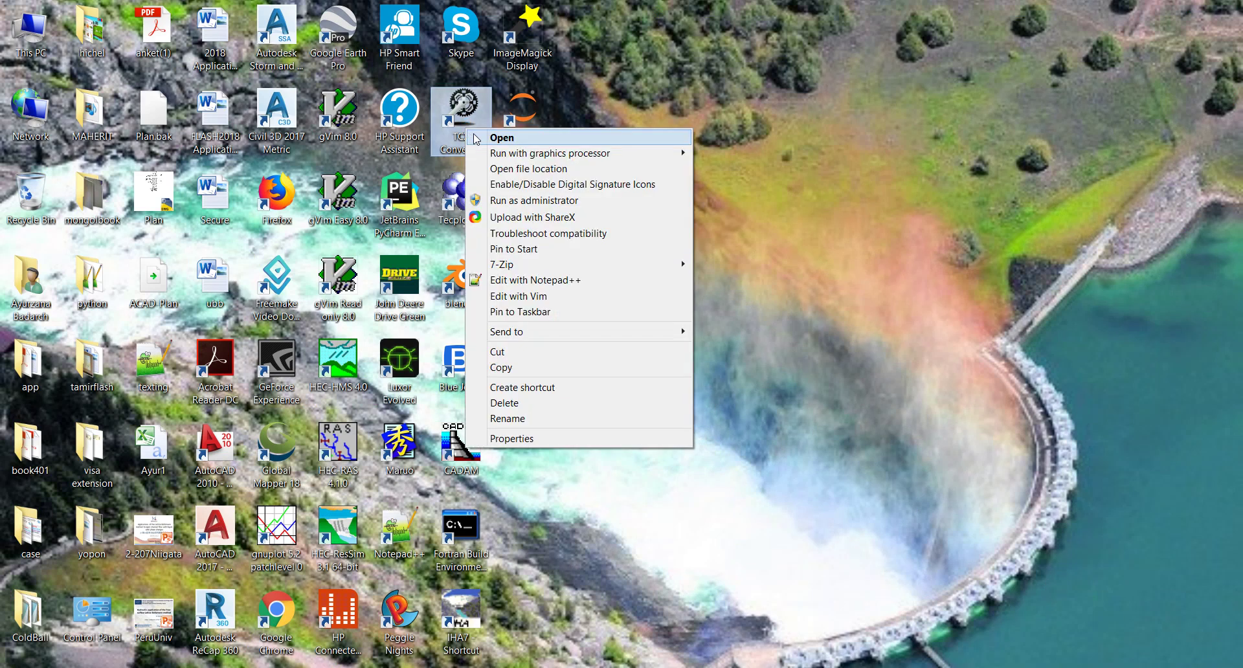
pyautogui.click(477, 138)
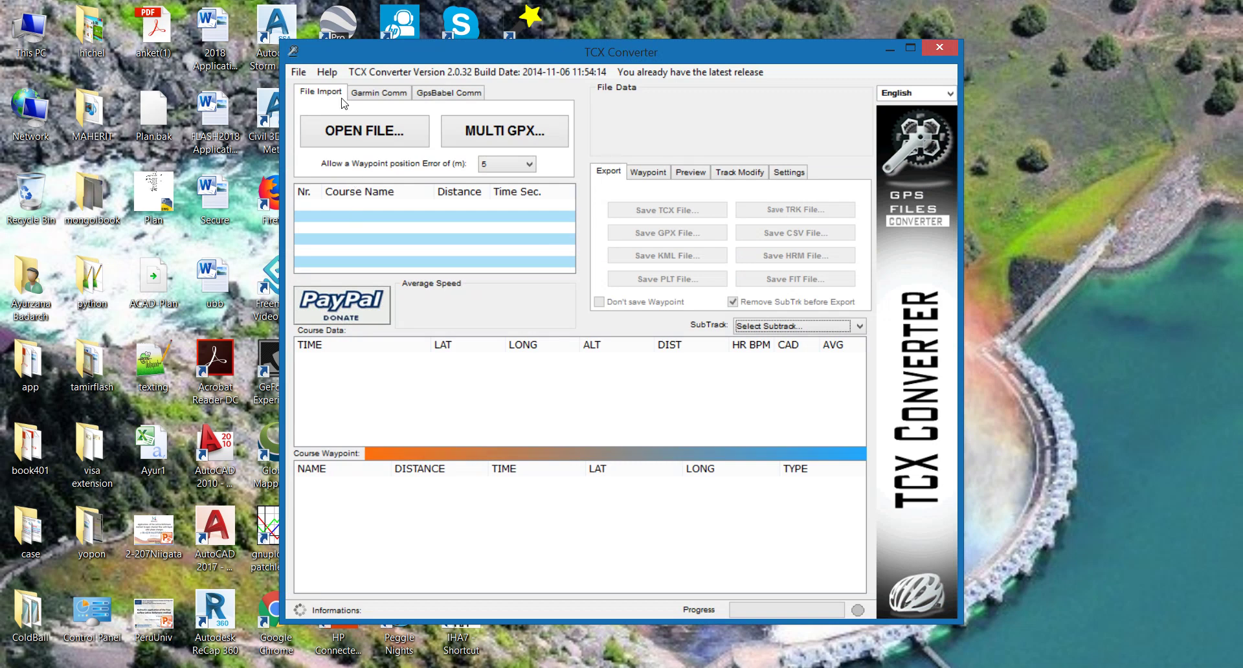
pyautogui.click(360, 128)
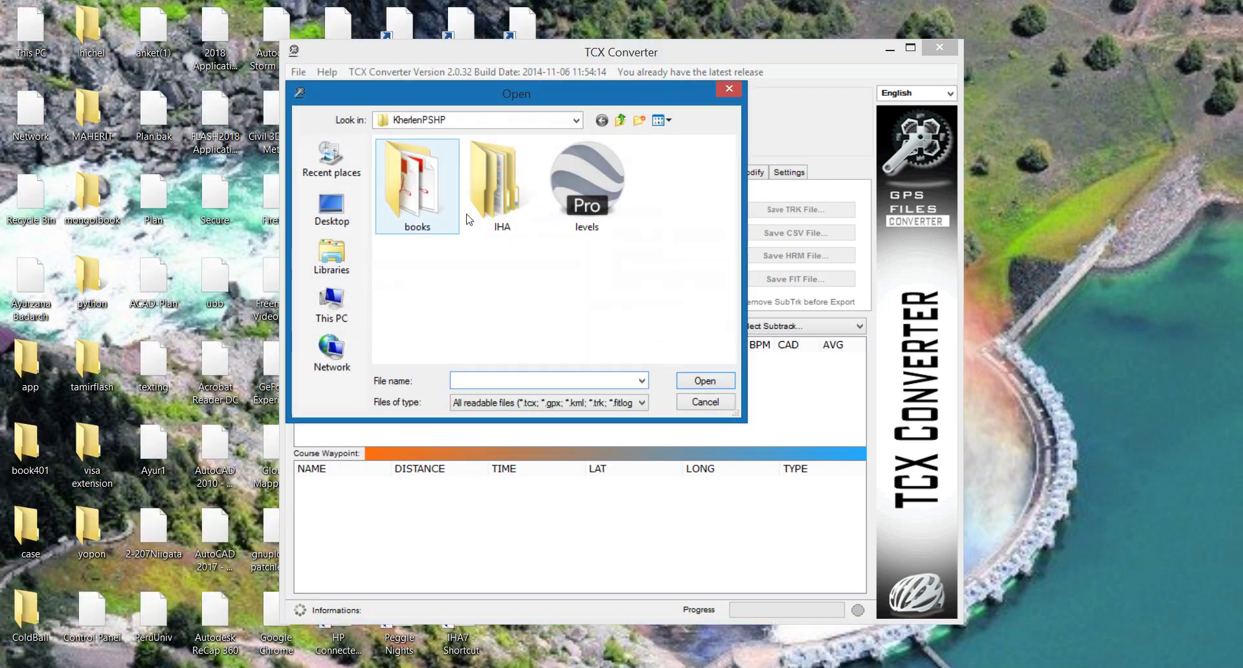
pyautogui.click(586, 184)
pyautogui.click(703, 381)
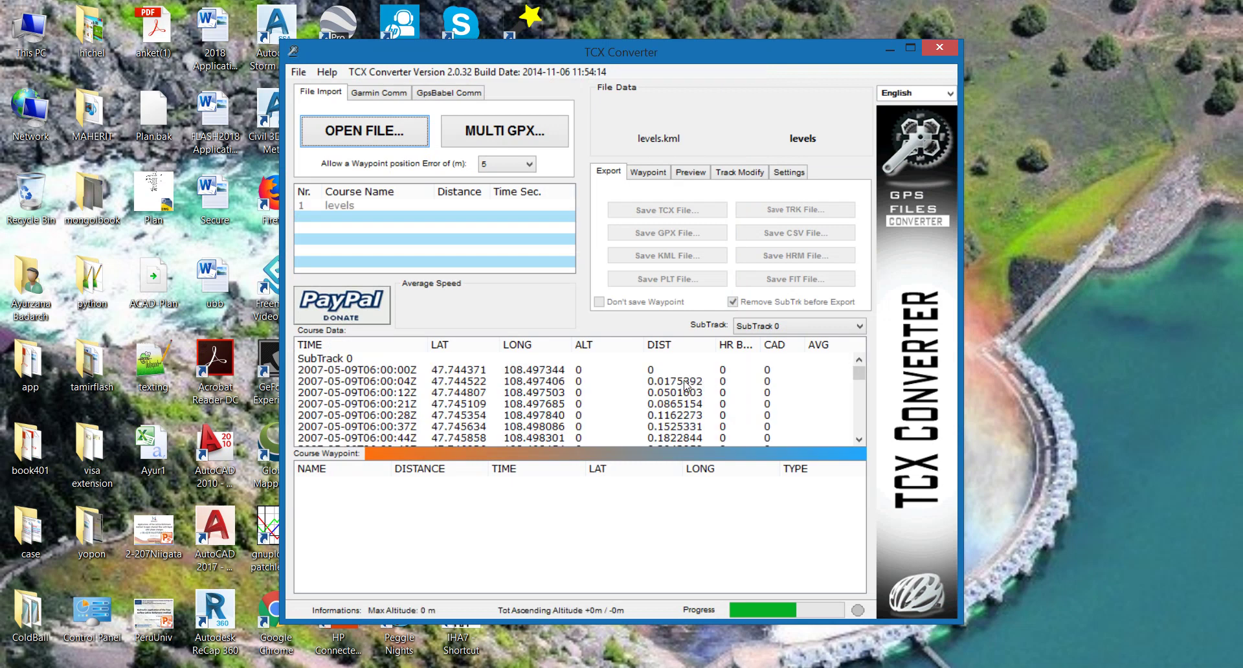
# Step: Try to update the altitudes of the imported levels track using the online elevation scan
pyautogui.click(743, 173)
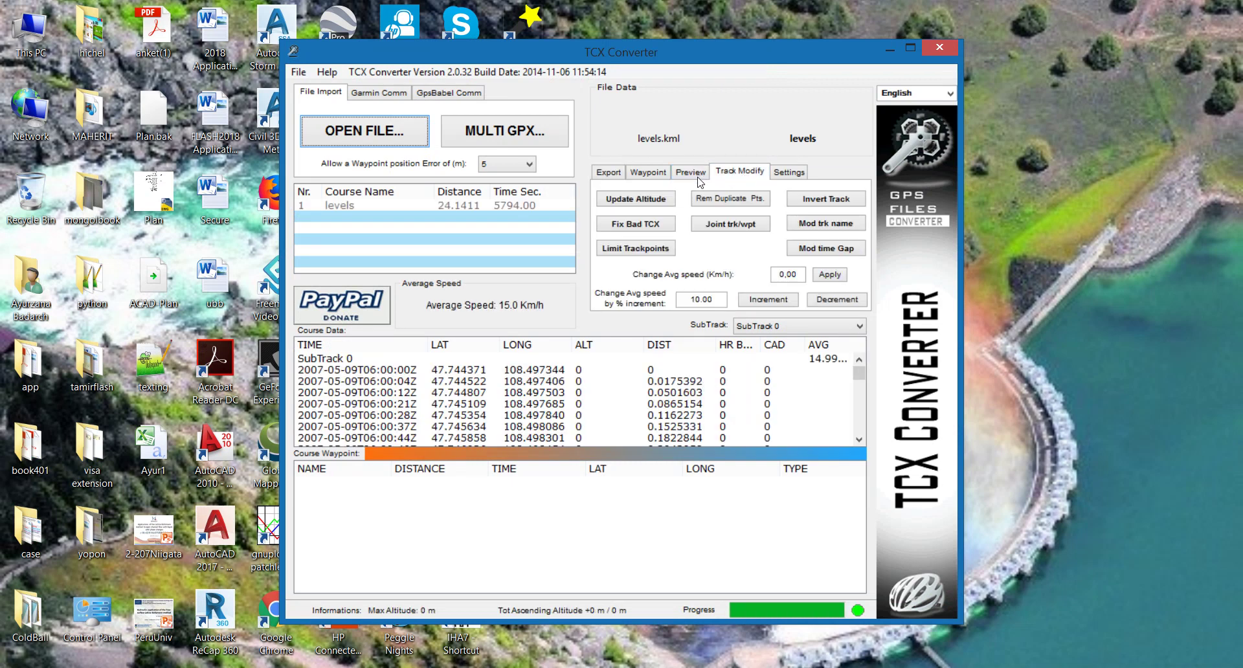
pyautogui.click(638, 201)
pyautogui.click(700, 416)
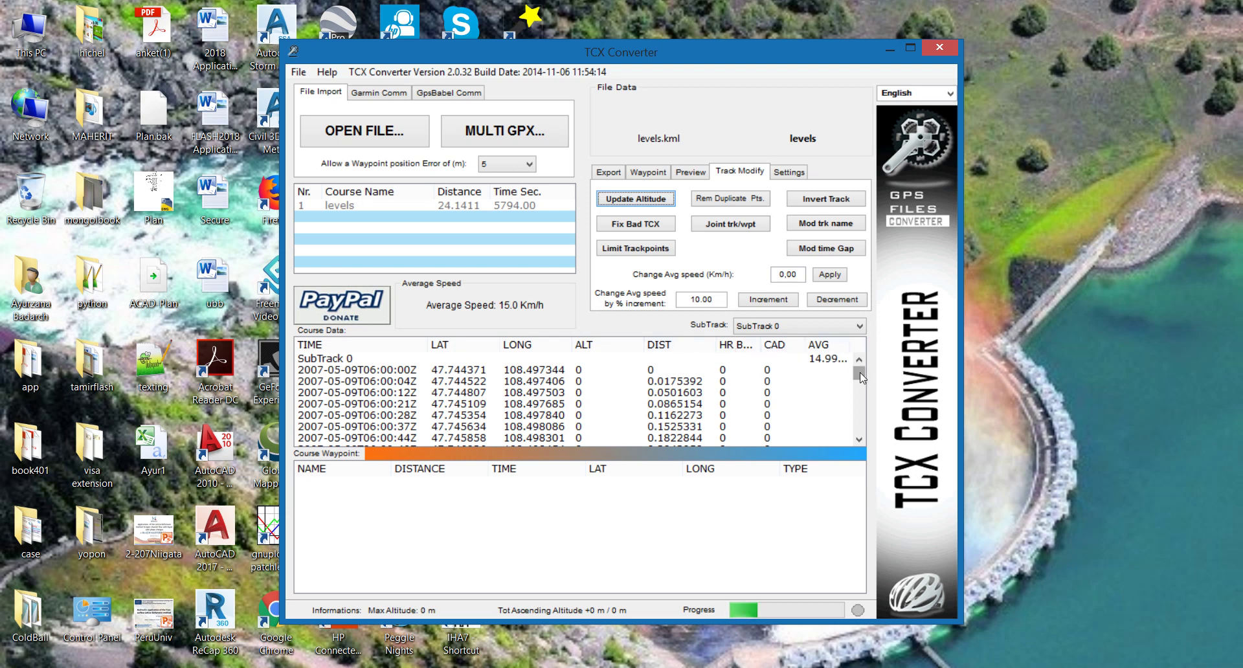
pyautogui.moveTo(859, 374)
pyautogui.mouseDown()
pyautogui.moveTo(859, 433)
pyautogui.moveTo(859, 369)
pyautogui.mouseUp()
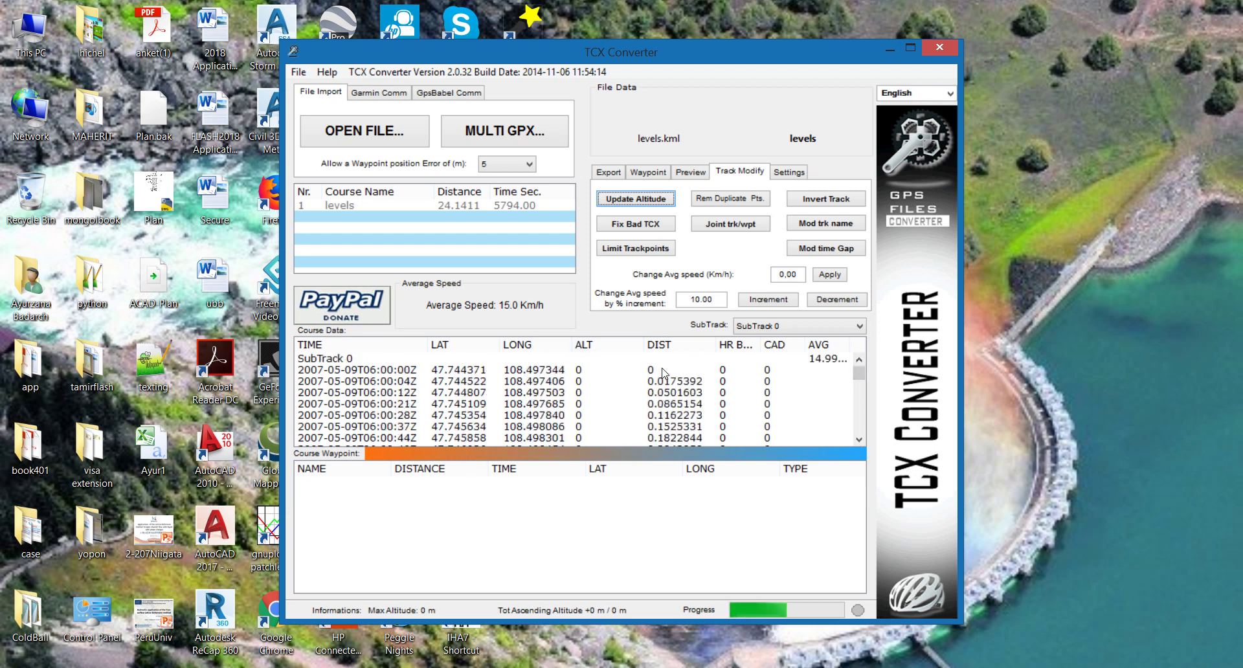
pyautogui.moveTo(860, 374); pyautogui.dragTo(853, 438)
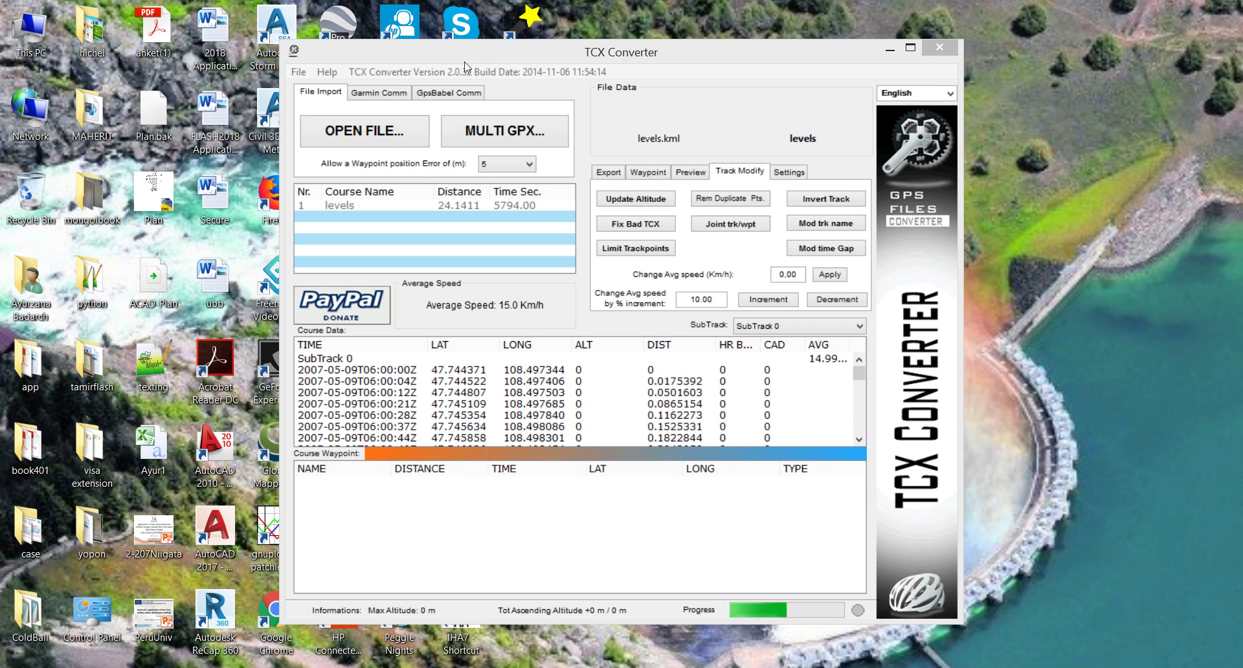
pyautogui.click(565, 61)
pyautogui.moveTo(566, 61); pyautogui.dragTo(567, 62)
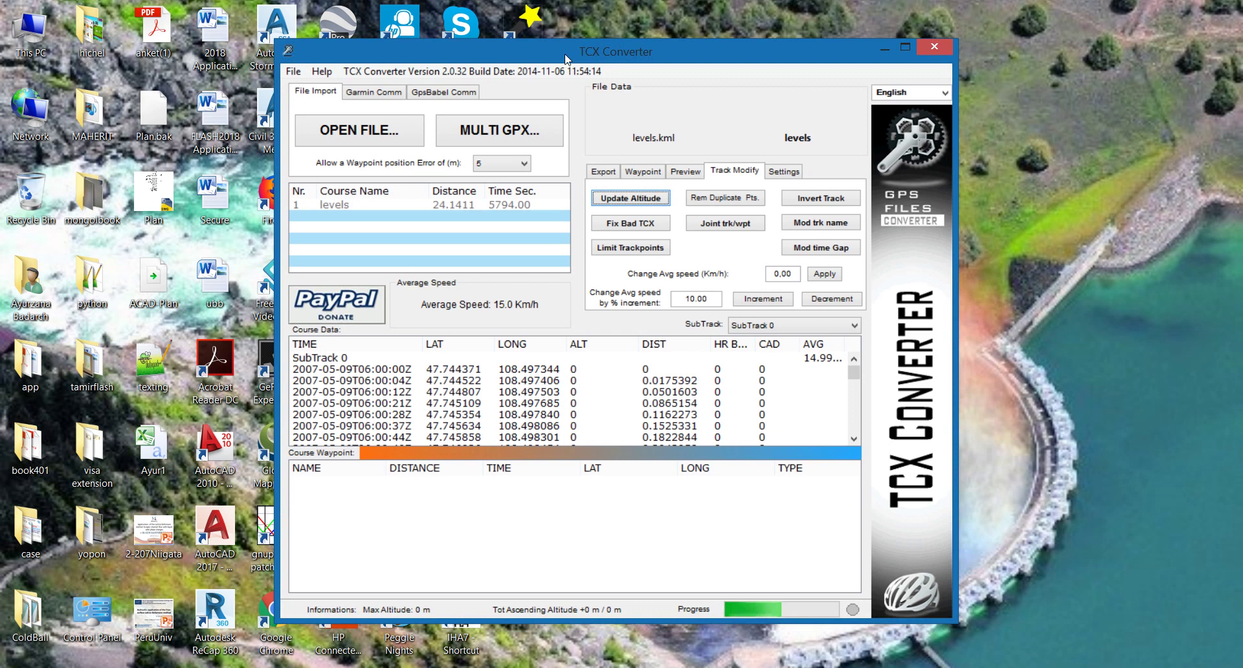
pyautogui.moveTo(565, 63); pyautogui.dragTo(329, 58)
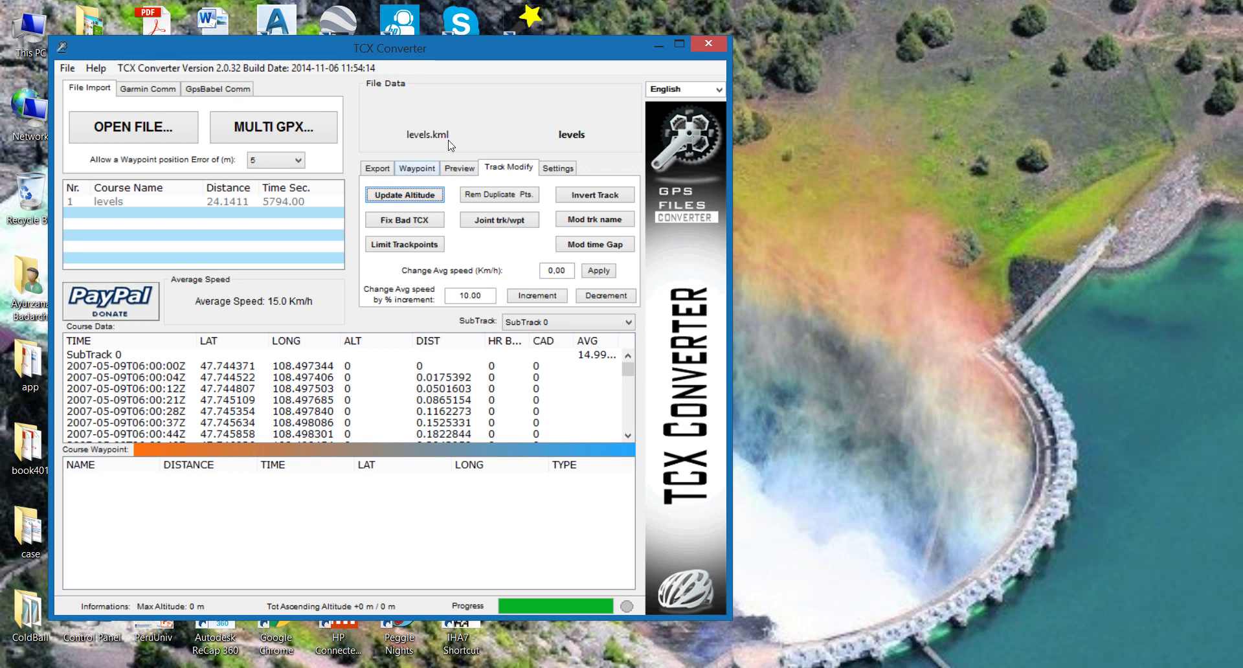
# Step: Rerun the altitude update on the levels track, agreeing to erase and re-scan all altitude data
pyautogui.click(395, 196)
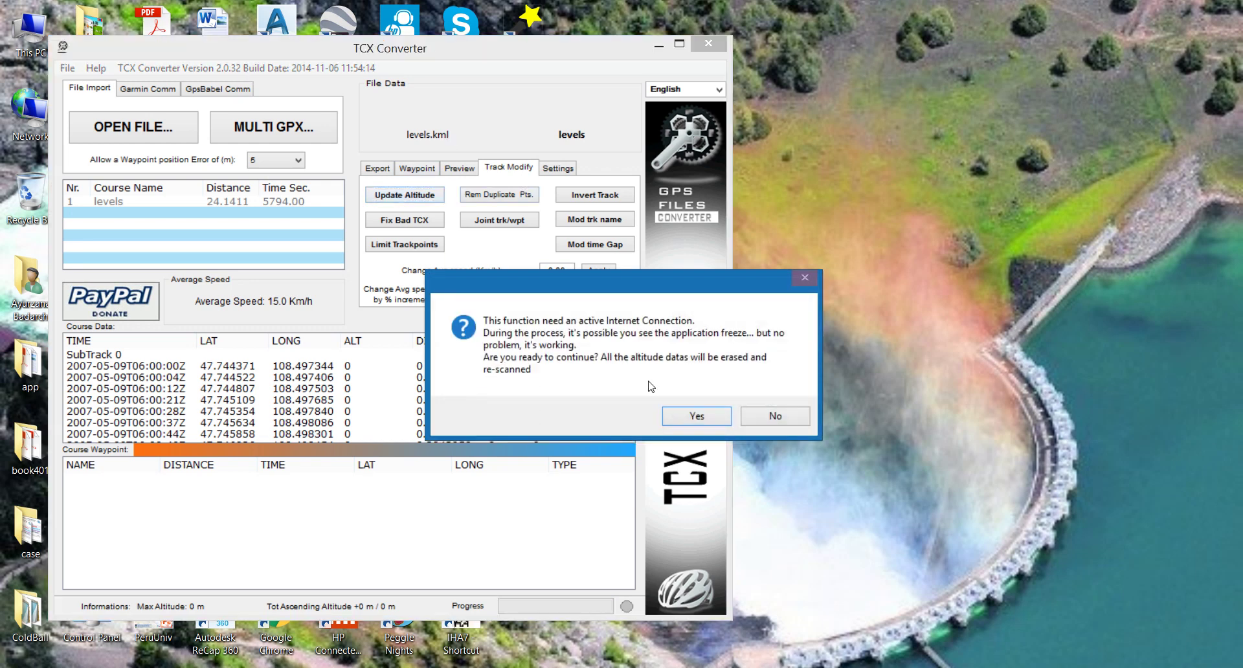
pyautogui.click(692, 416)
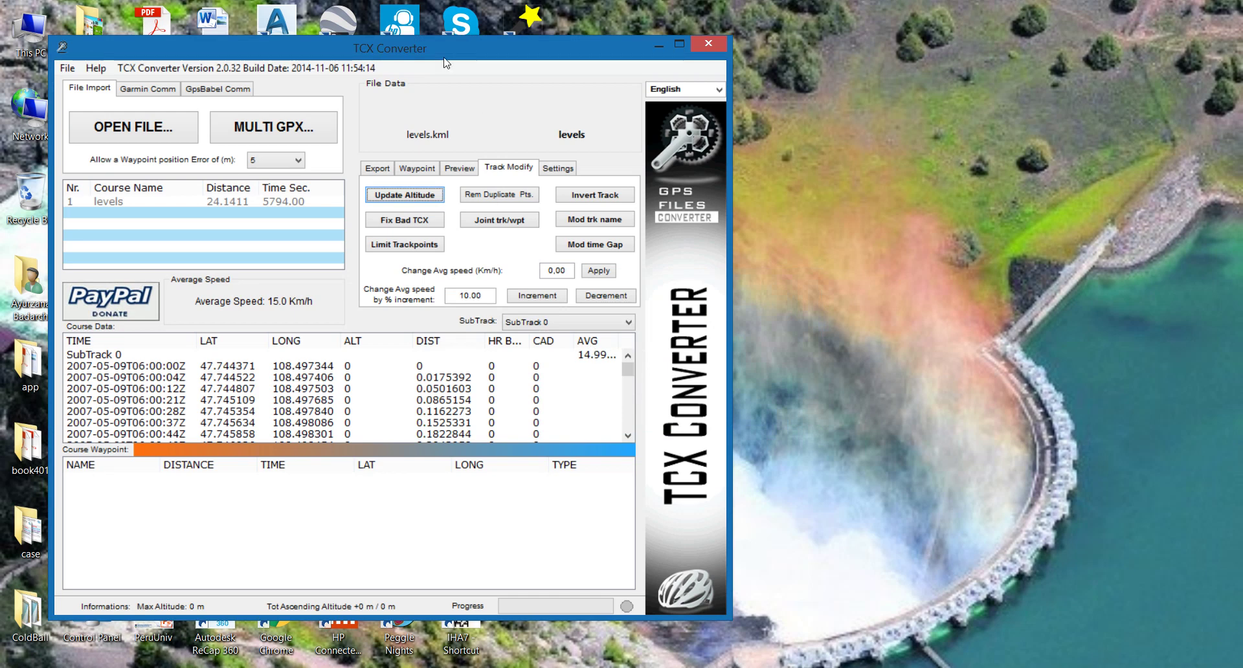
pyautogui.moveTo(441, 49); pyautogui.dragTo(441, 50)
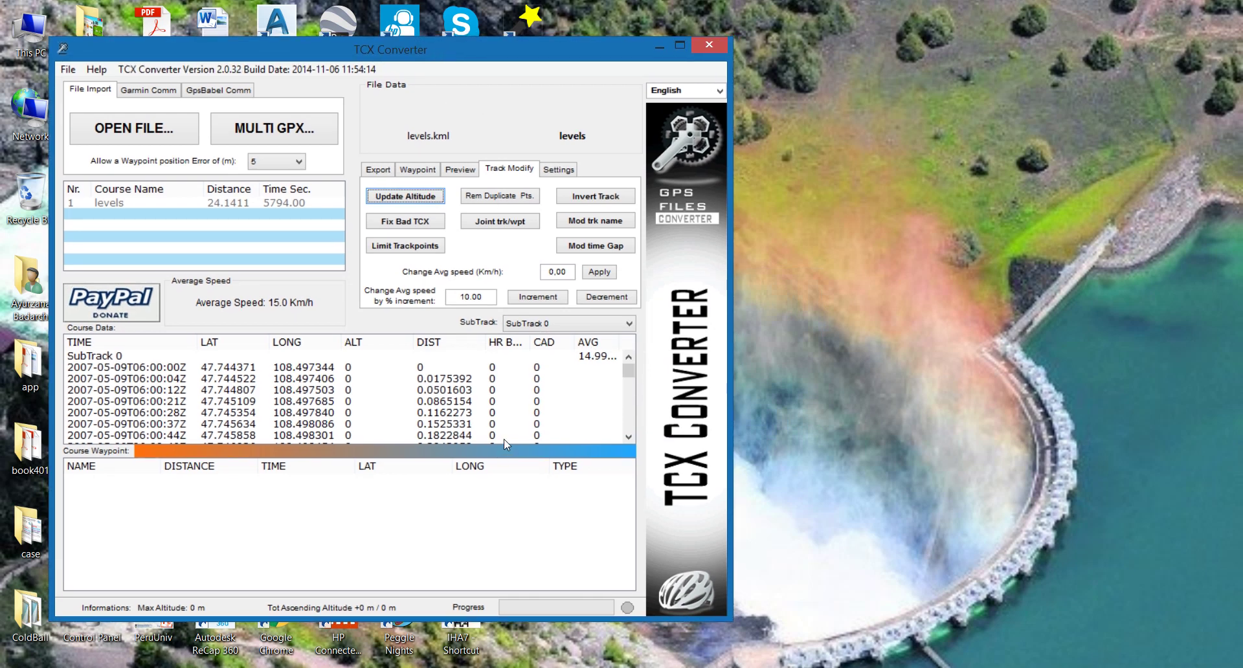
pyautogui.click(413, 196)
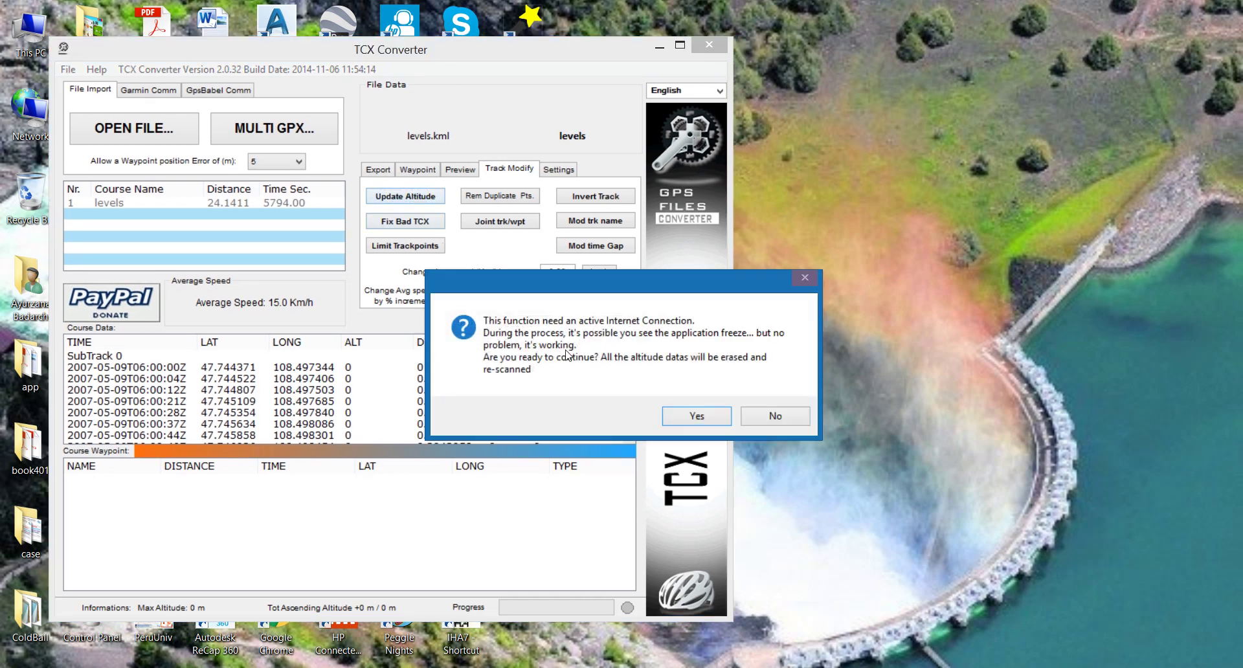
pyautogui.click(704, 421)
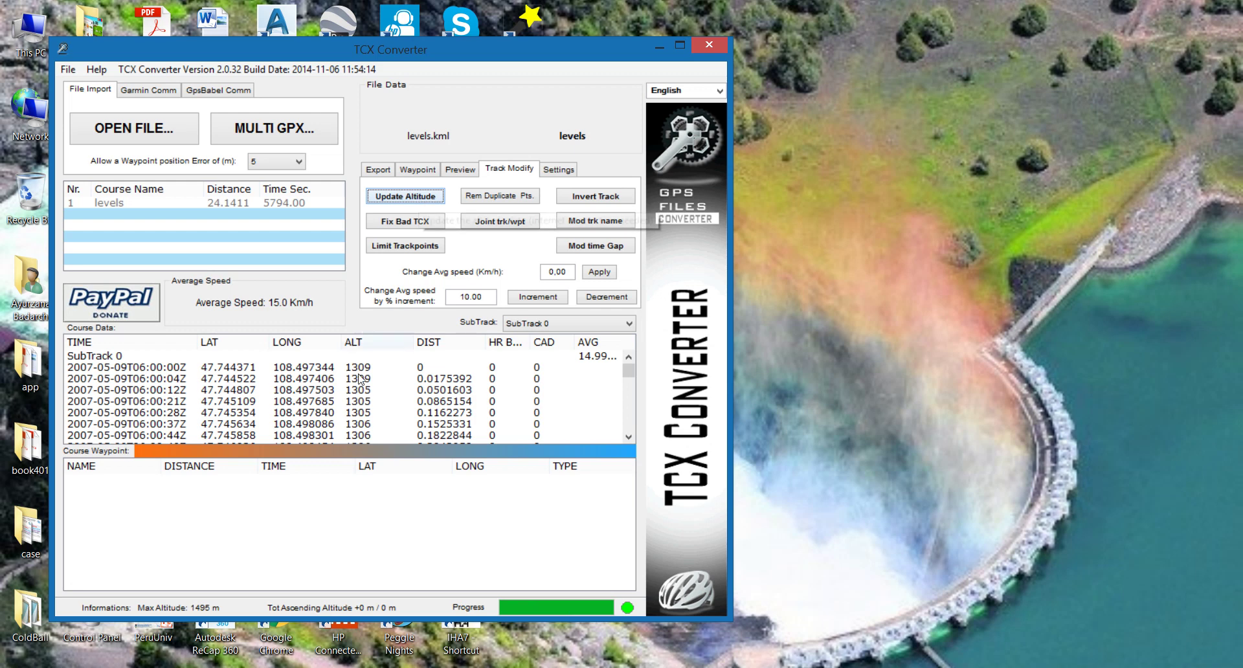
pyautogui.click(557, 172)
pyautogui.click(509, 169)
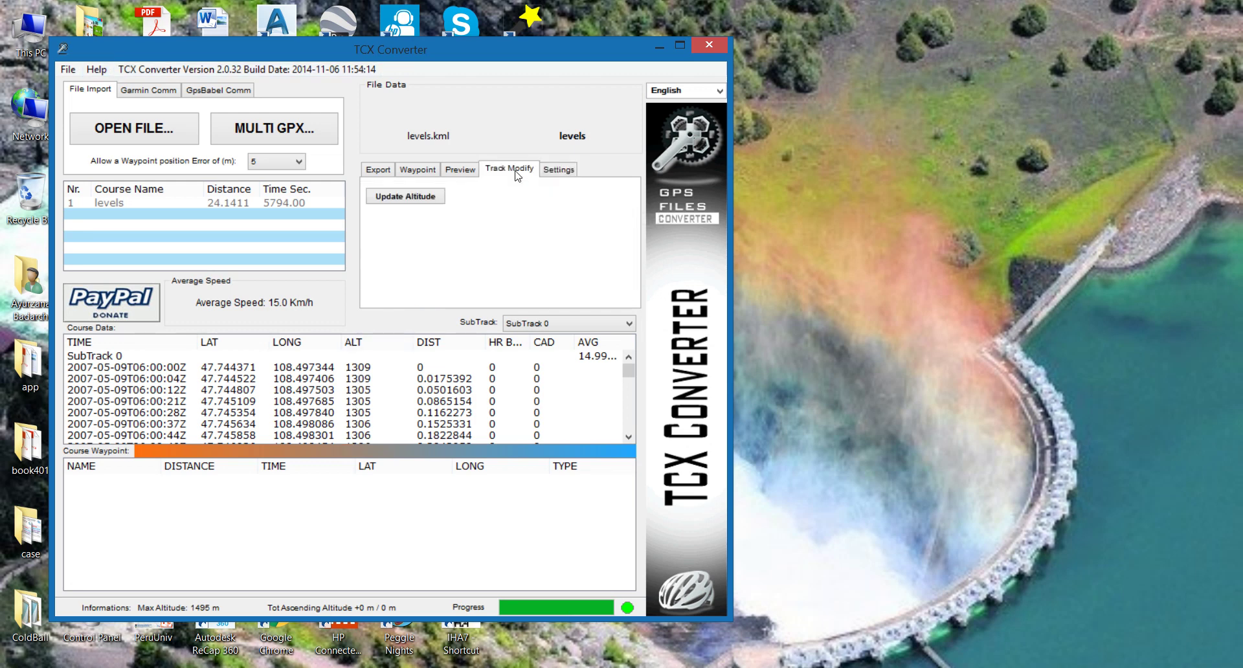
pyautogui.click(460, 171)
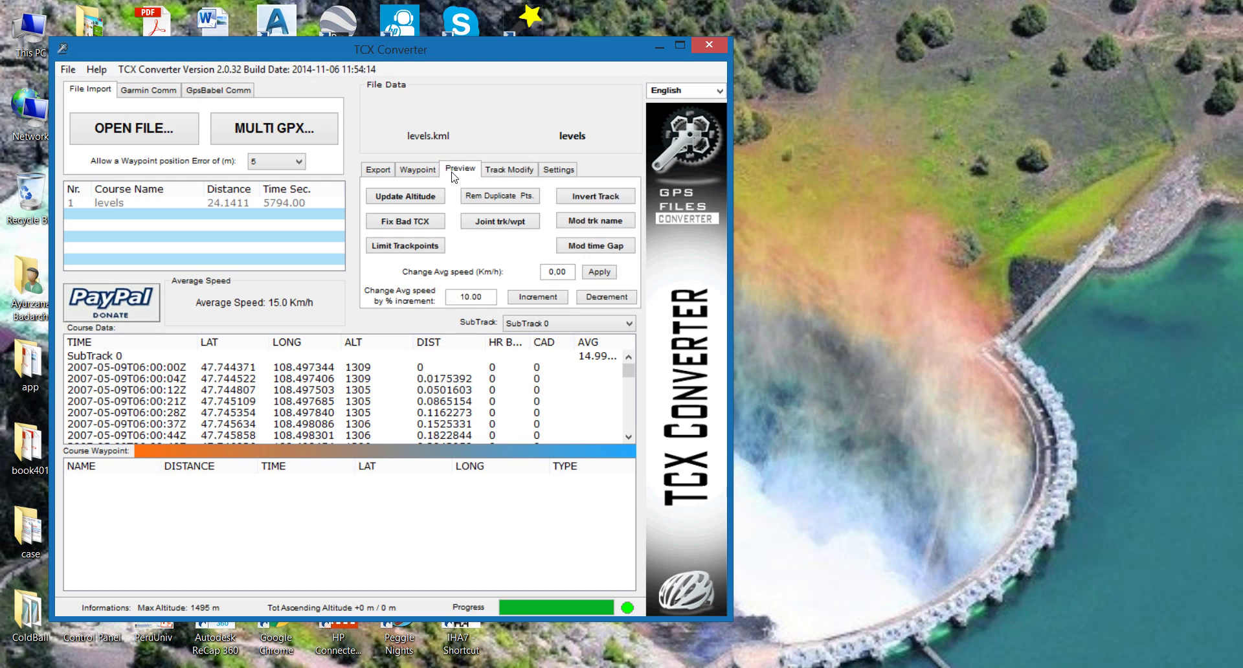
pyautogui.click(418, 170)
# Step: Export the track as levels.csv in the KherlenPSHP folder, replacing the existing file and using commas as cell separators
pyautogui.click(376, 170)
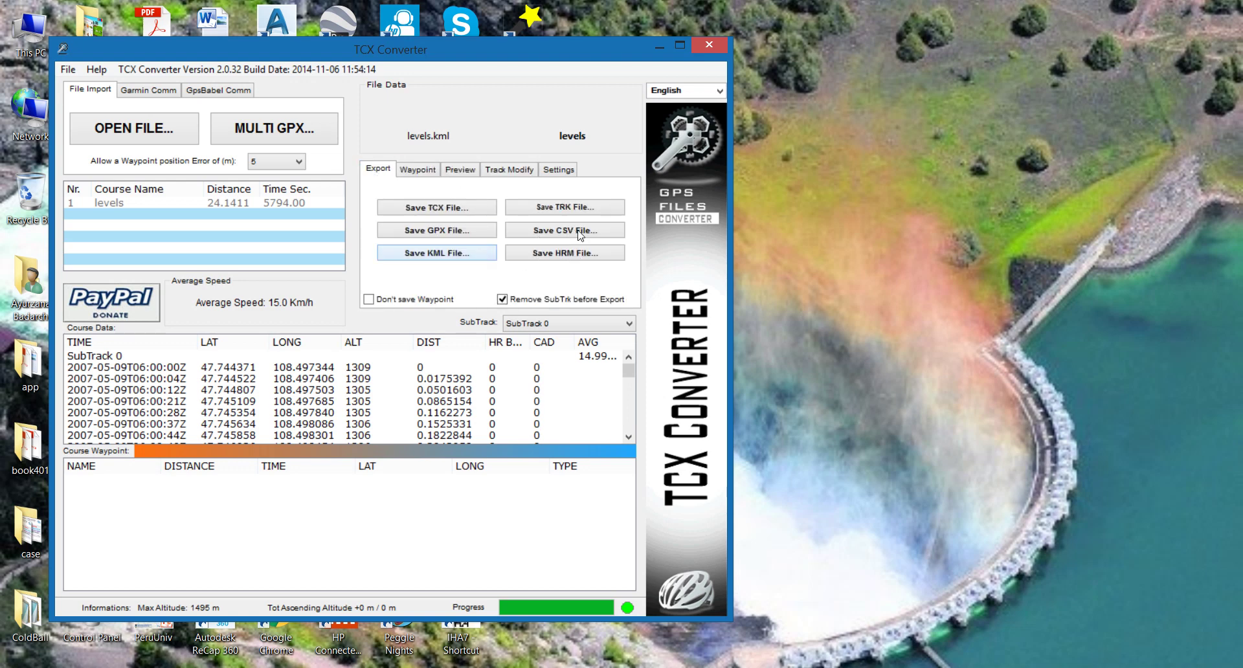
pyautogui.click(578, 231)
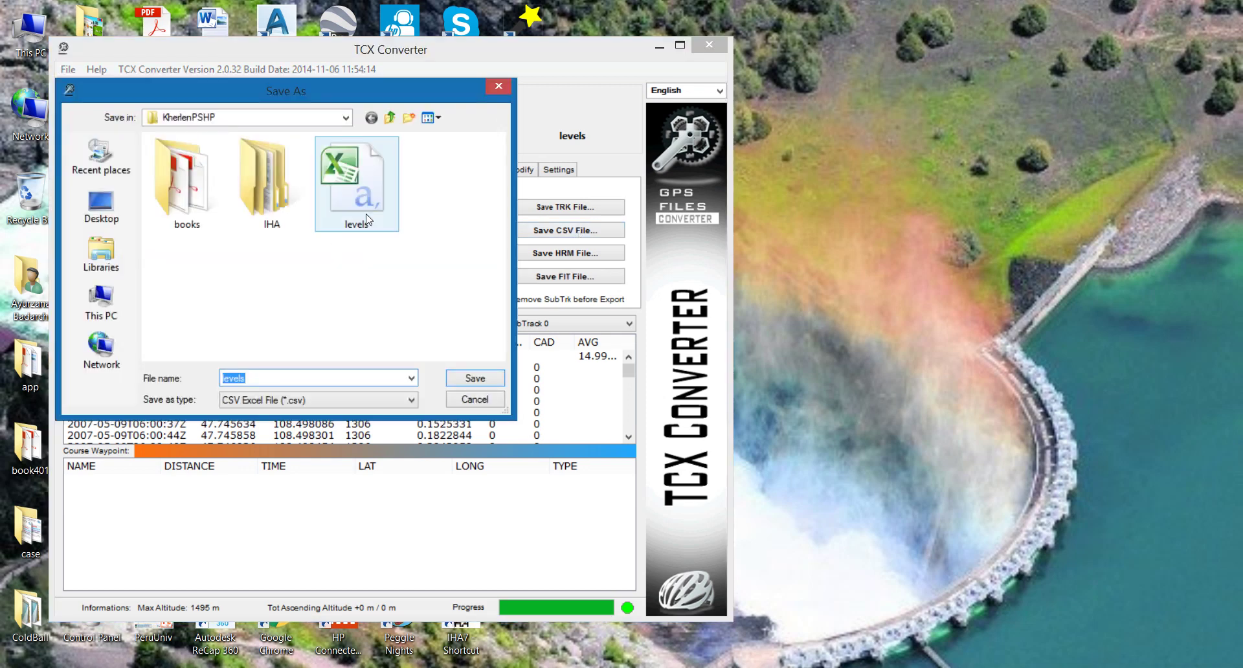
pyautogui.click(367, 220)
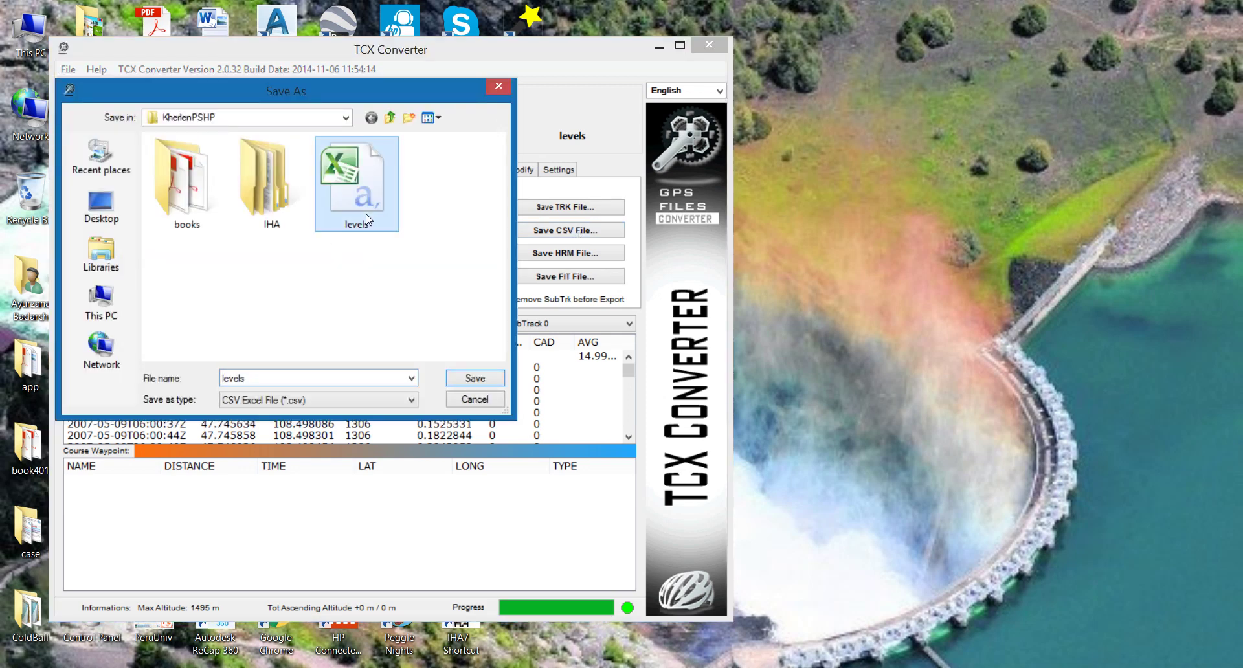
pyautogui.click(478, 378)
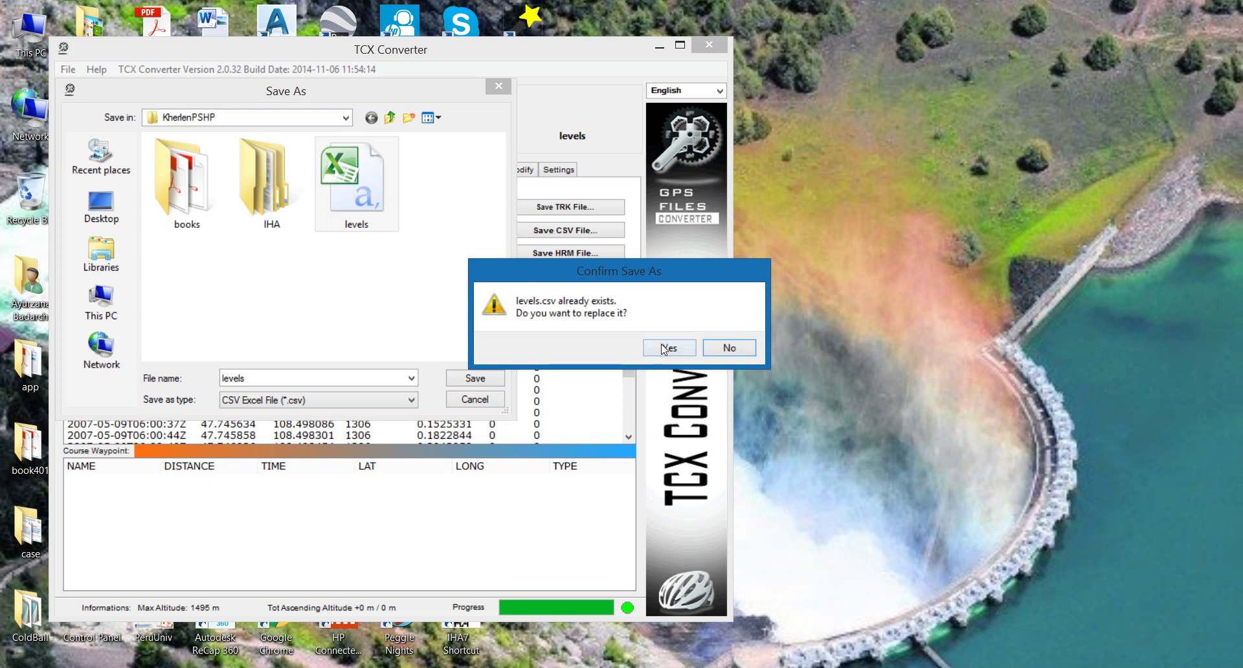
pyautogui.click(667, 348)
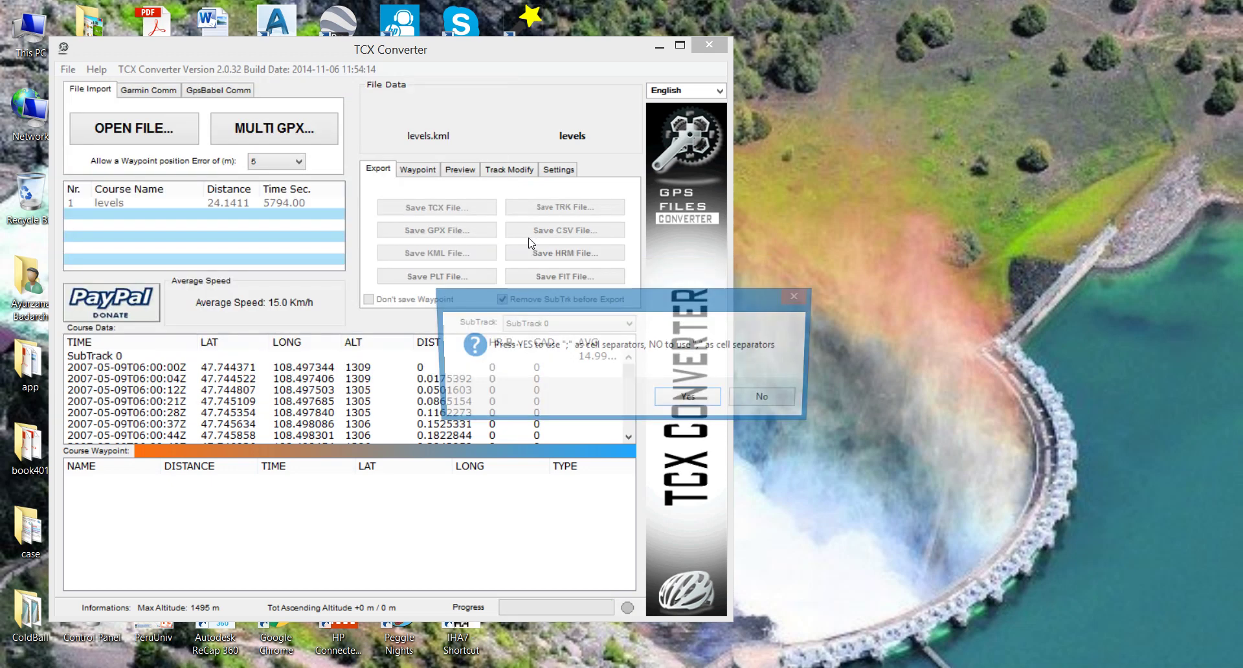
pyautogui.click(769, 401)
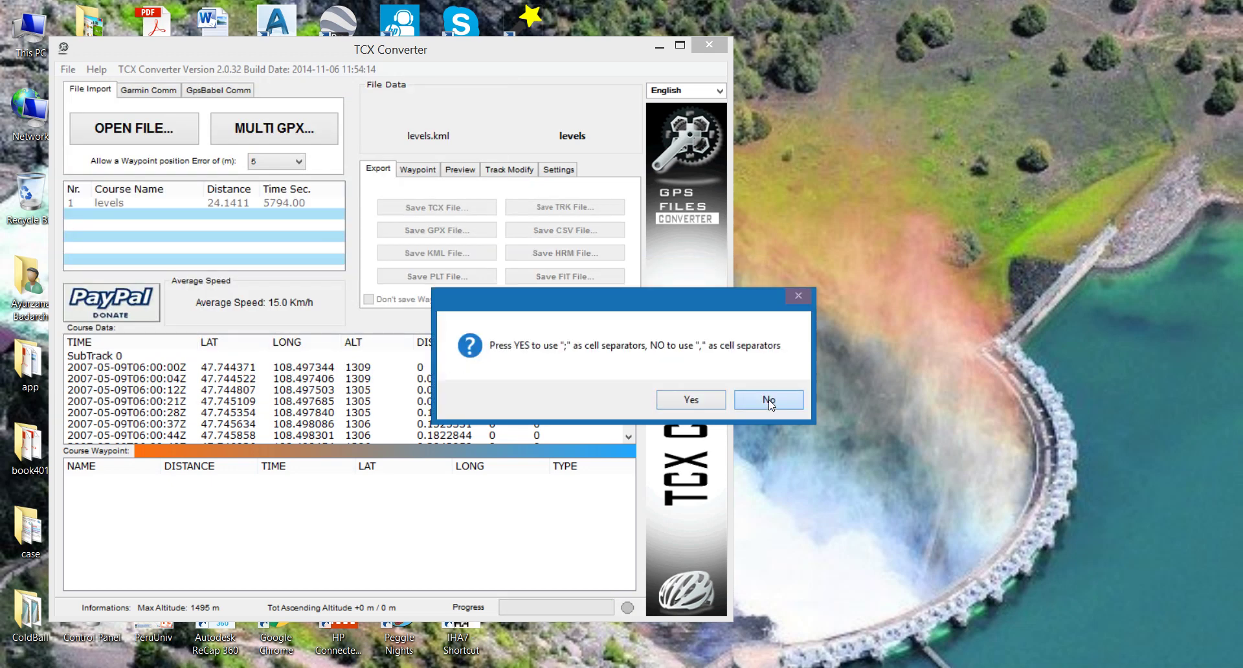
# Step: Close the converter and bring up the KherlenPSHP folder in File Explorer
pyautogui.click(709, 43)
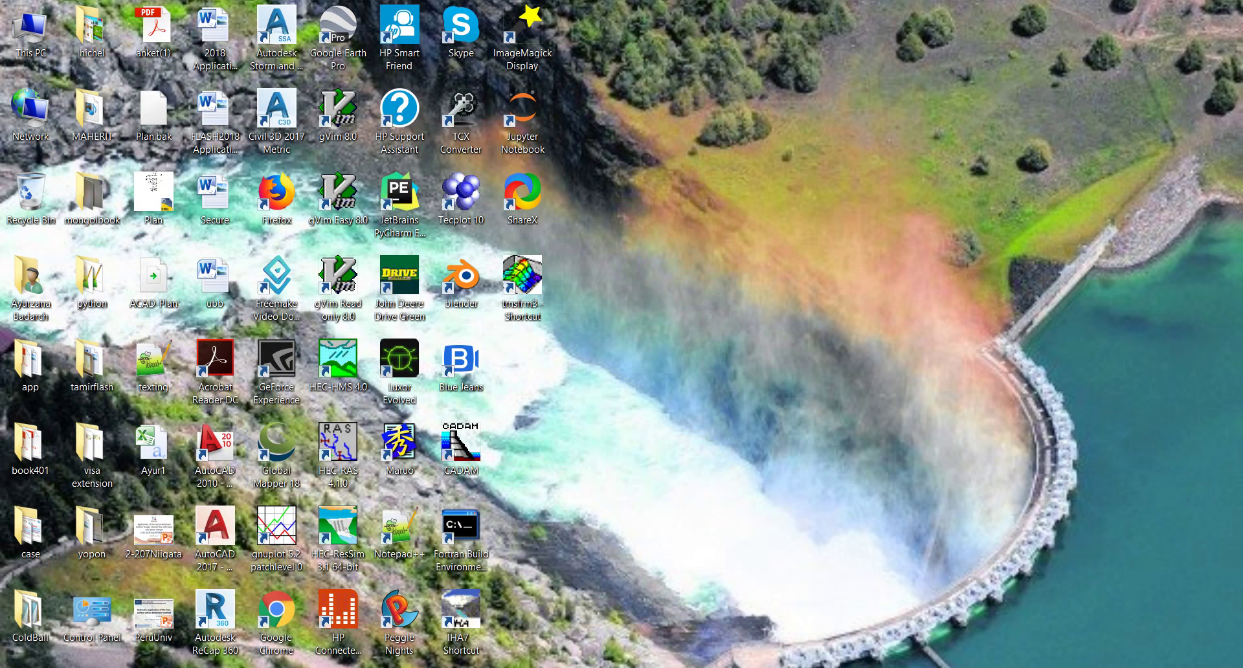
pyautogui.moveTo(191, 667)
pyautogui.click(98, 615)
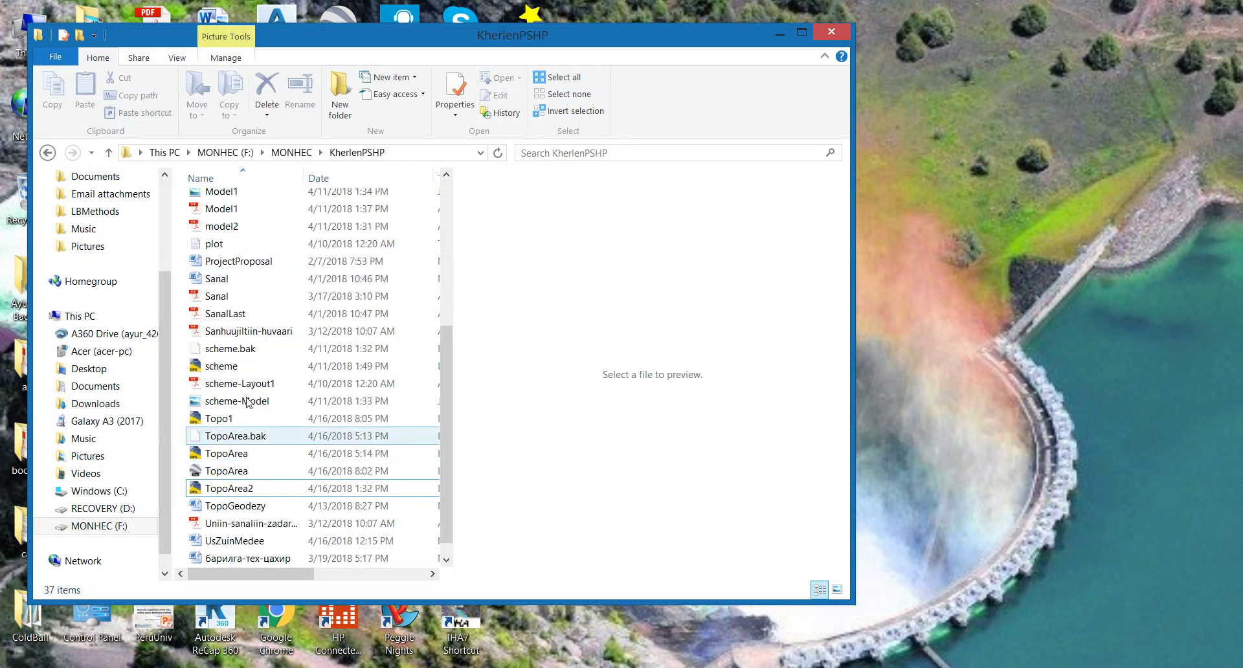
pyautogui.click(247, 347)
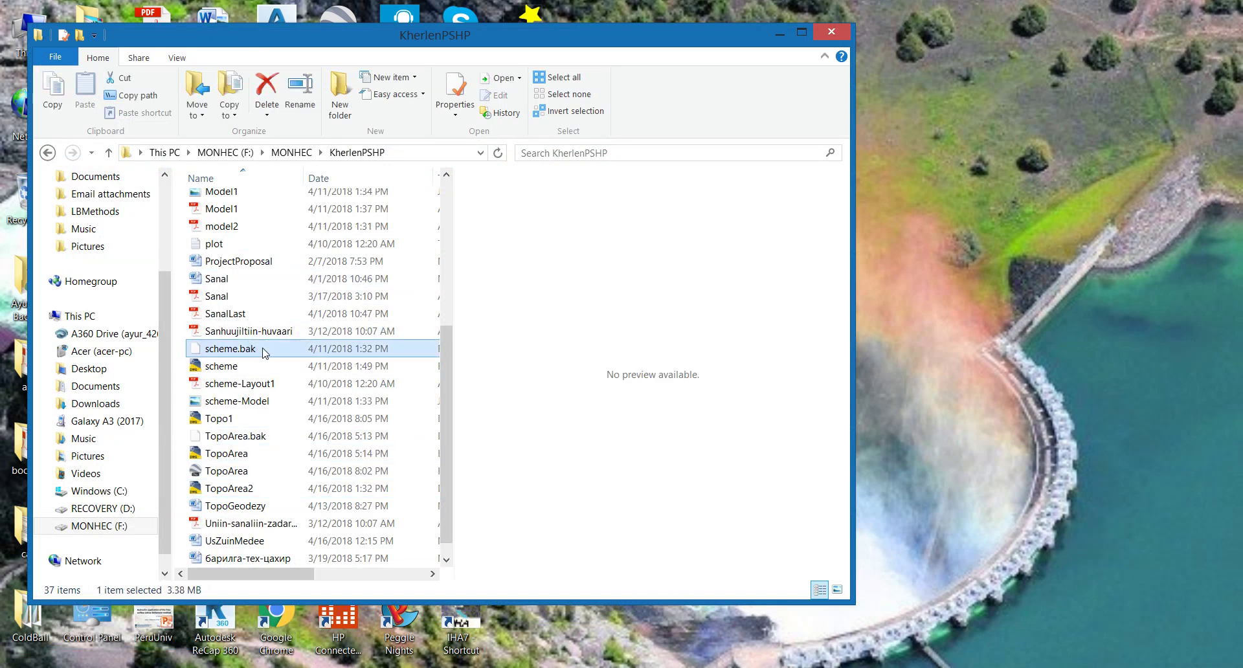
# Step: Open the levels CSV file from the KherlenPSHP folder in Excel
pyautogui.scroll(3, 250, 350)
pyautogui.click(235, 305)
pyautogui.rightClick(235, 304)
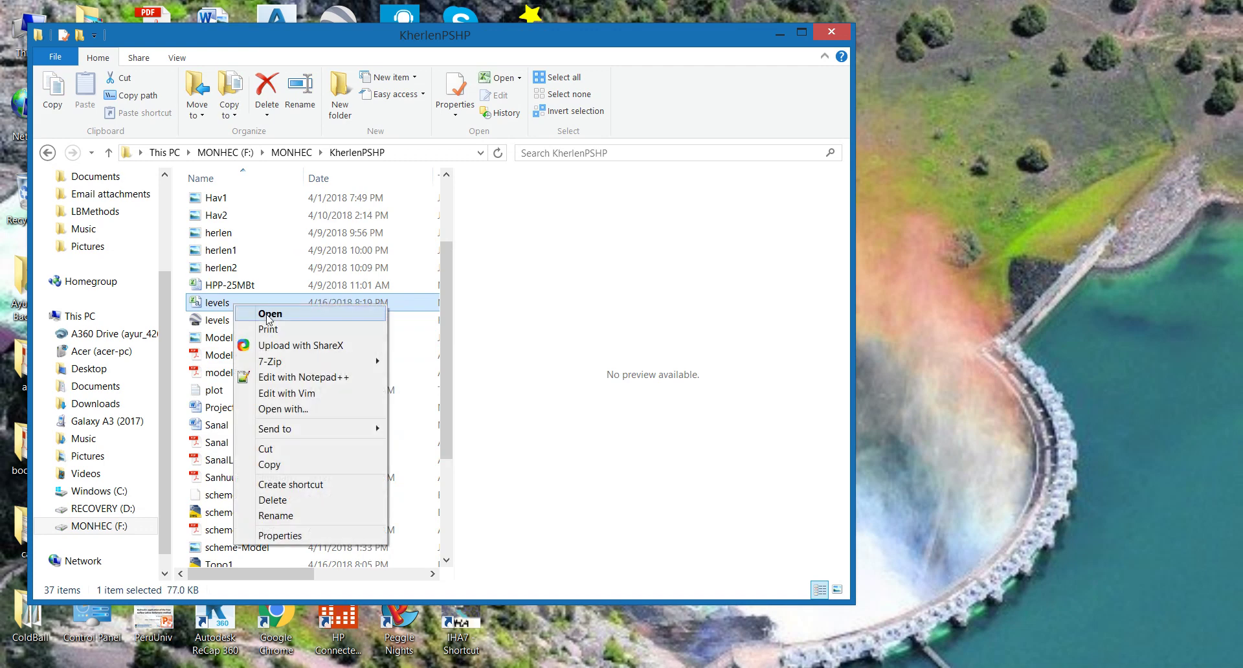
pyautogui.press('Escape')
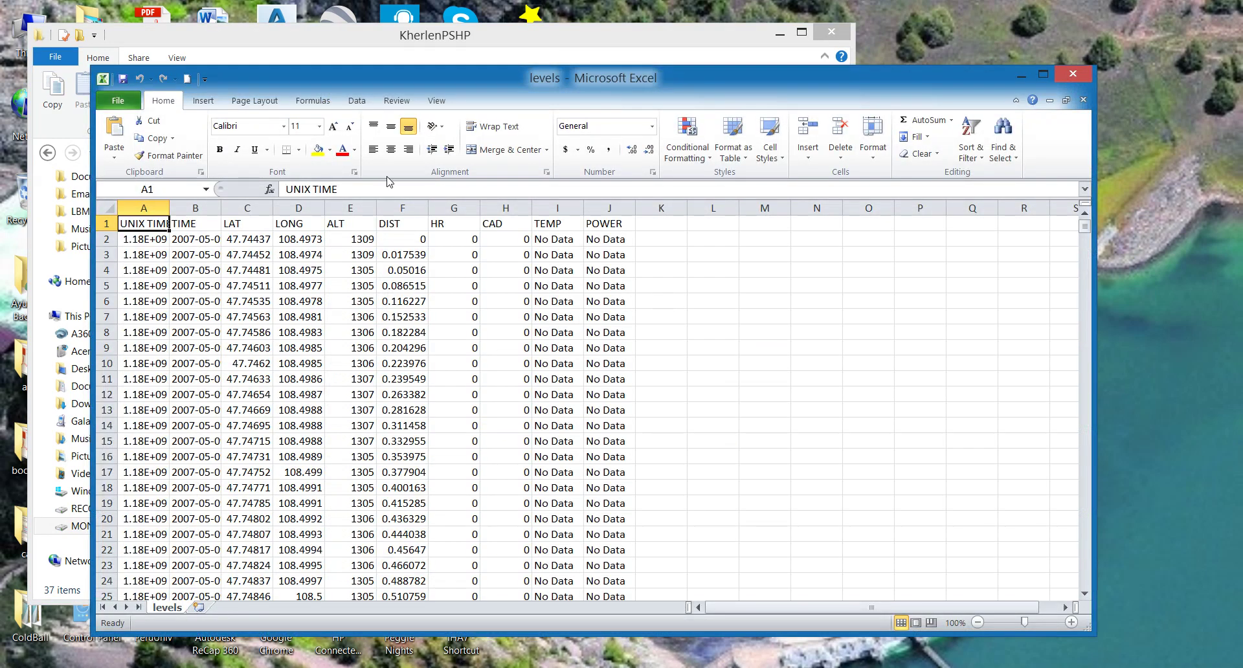
pyautogui.doubleClick(371, 65)
# Step: Clear the UNIX TIME and TIME columns and every column from DIST to POWER, keeping only LAT, LONG and ALT
pyautogui.moveTo(155, 142); pyautogui.dragTo(198, 141)
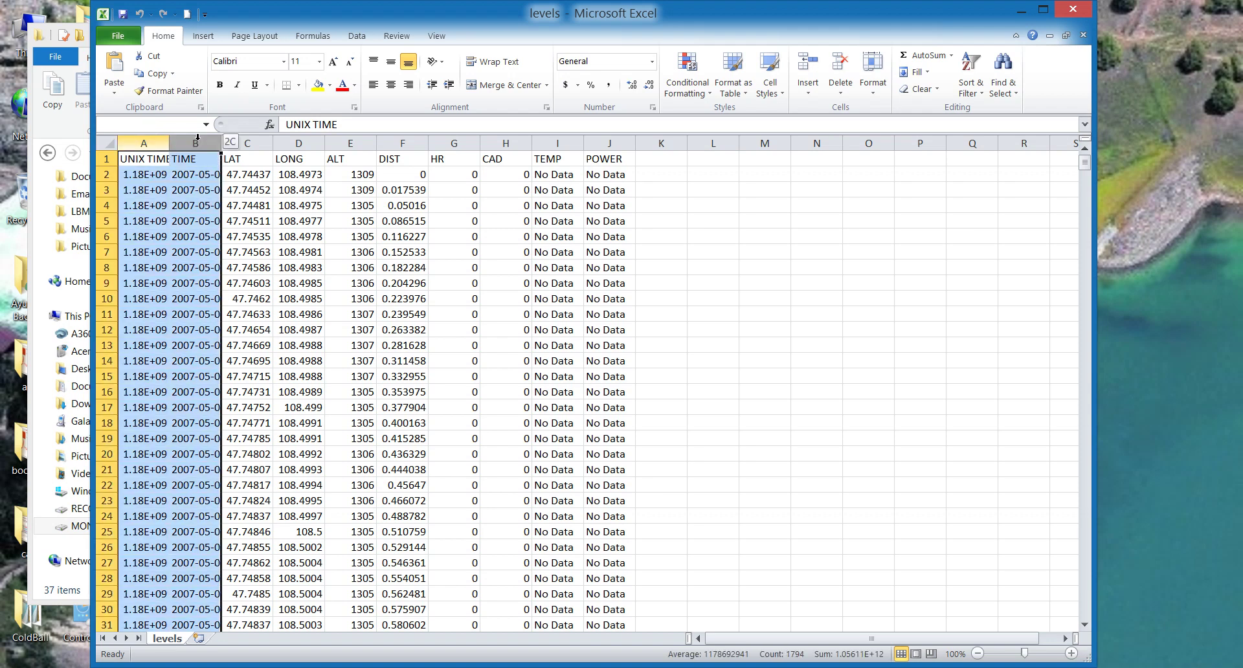
pyautogui.press('Delete')
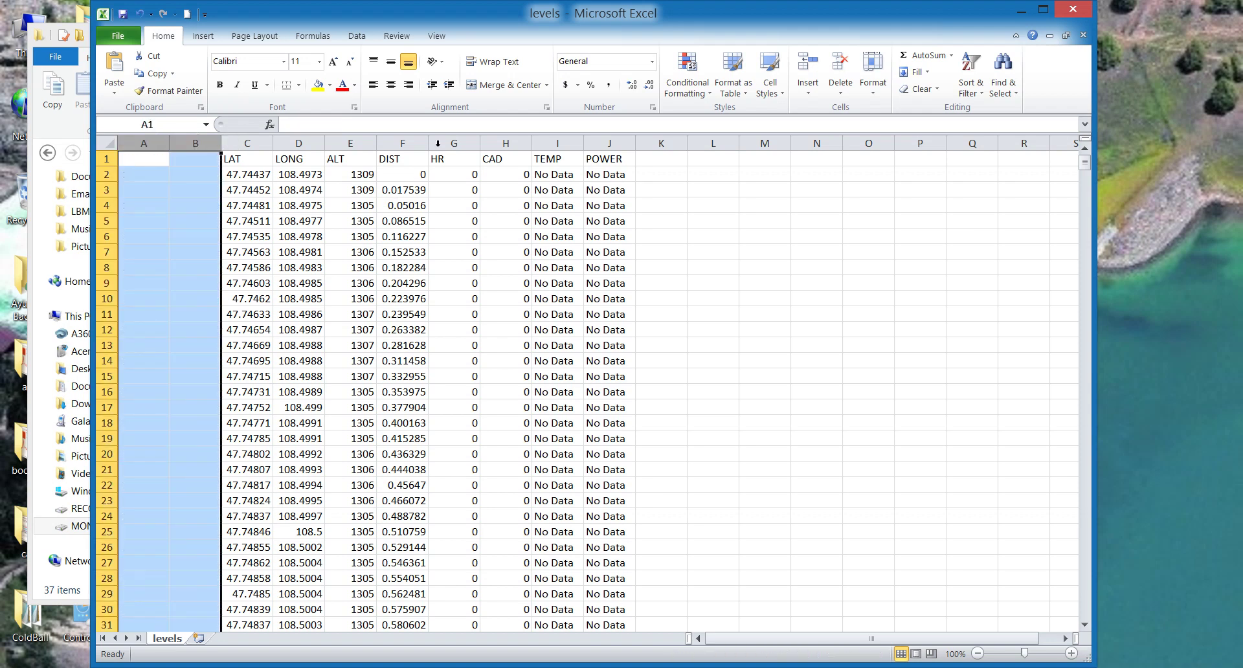
pyautogui.moveTo(415, 137); pyautogui.dragTo(608, 143)
pyautogui.press('Delete')
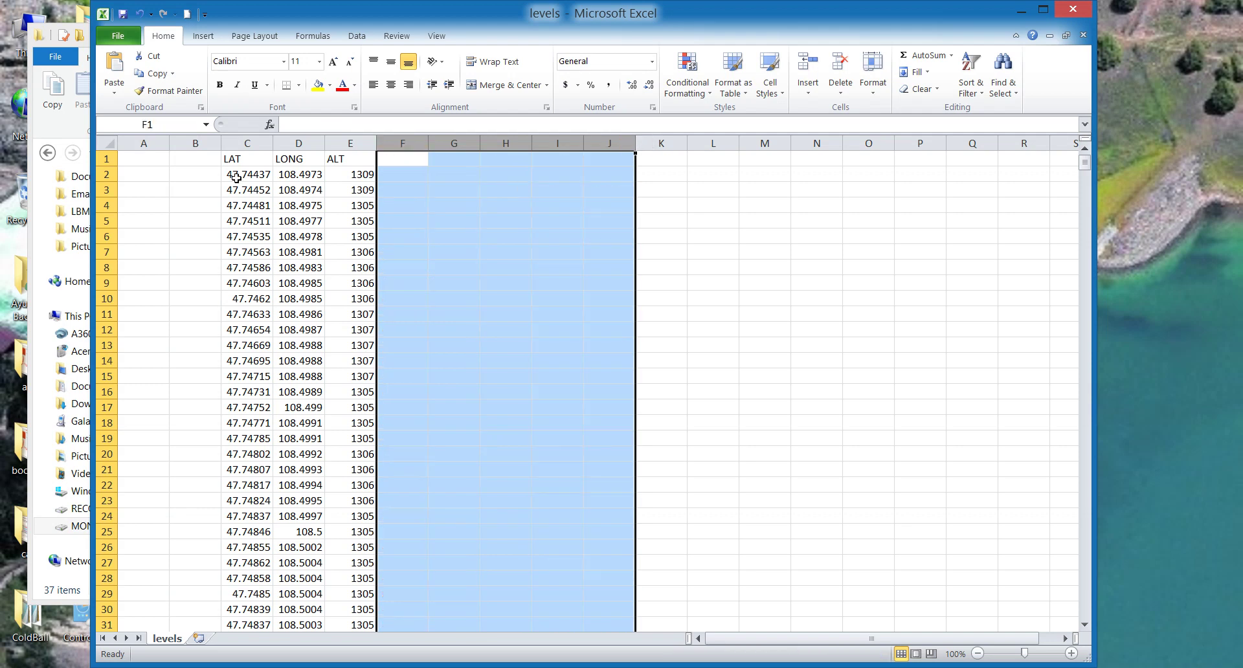
# Step: Delete the empty columns A and B so the coordinate data starts in column A
pyautogui.click(294, 138)
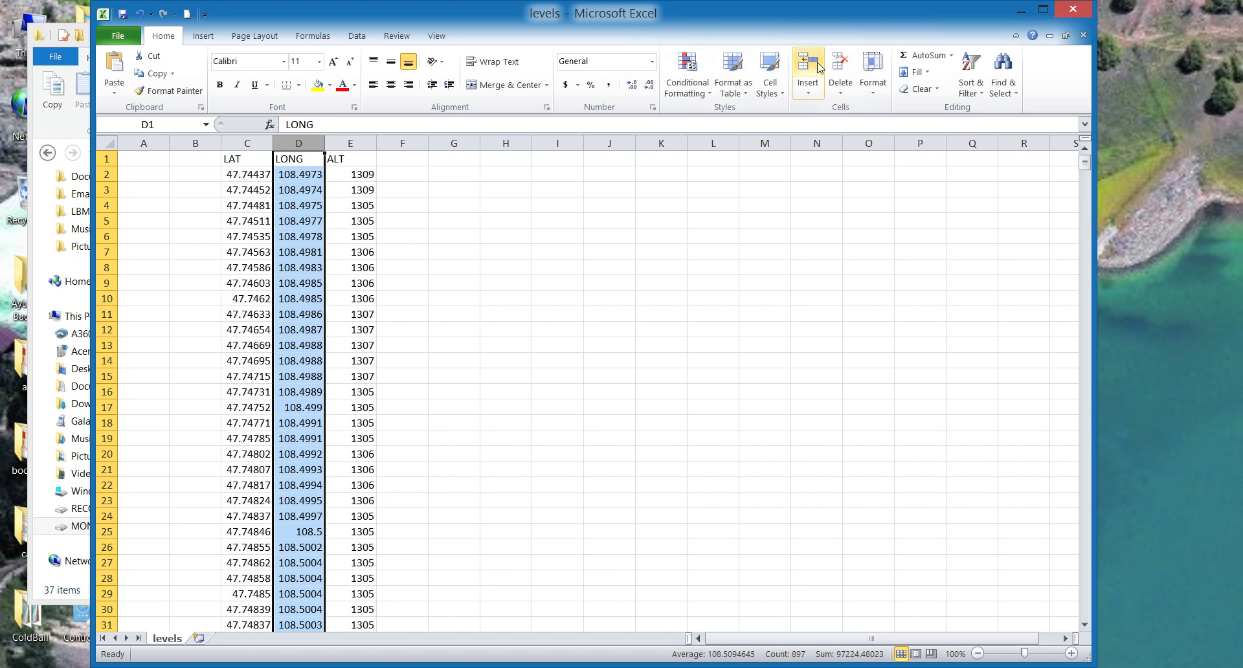
pyautogui.click(297, 142)
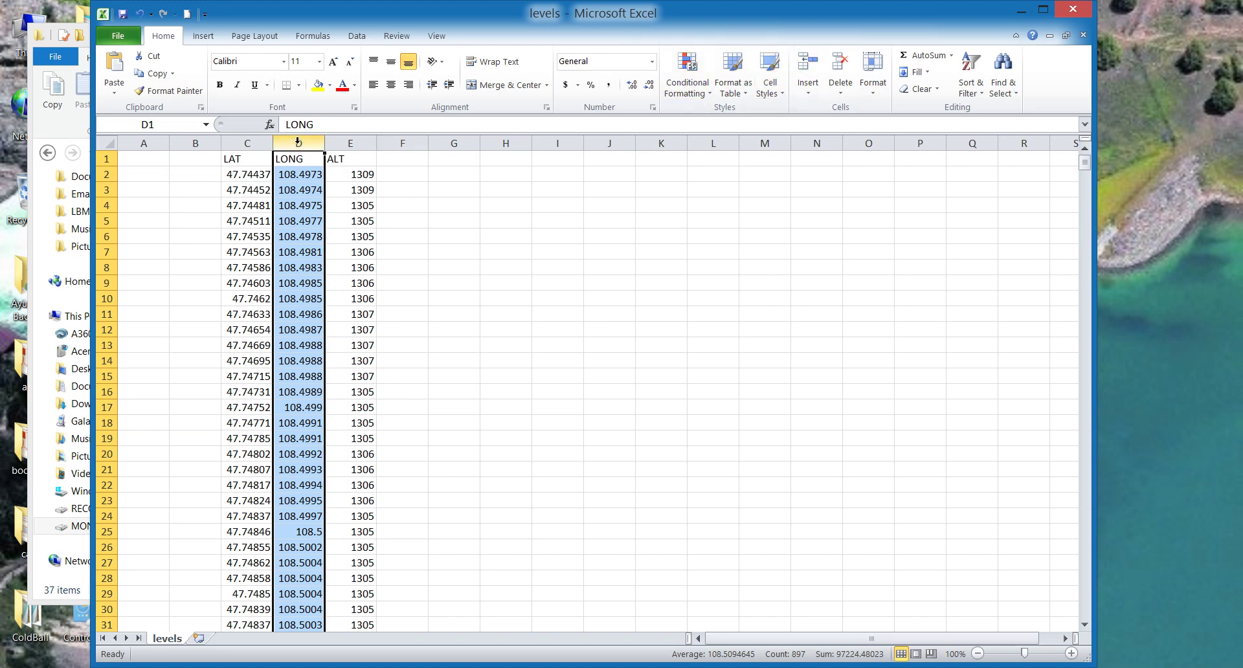
pyautogui.moveTo(144, 143); pyautogui.dragTo(195, 143)
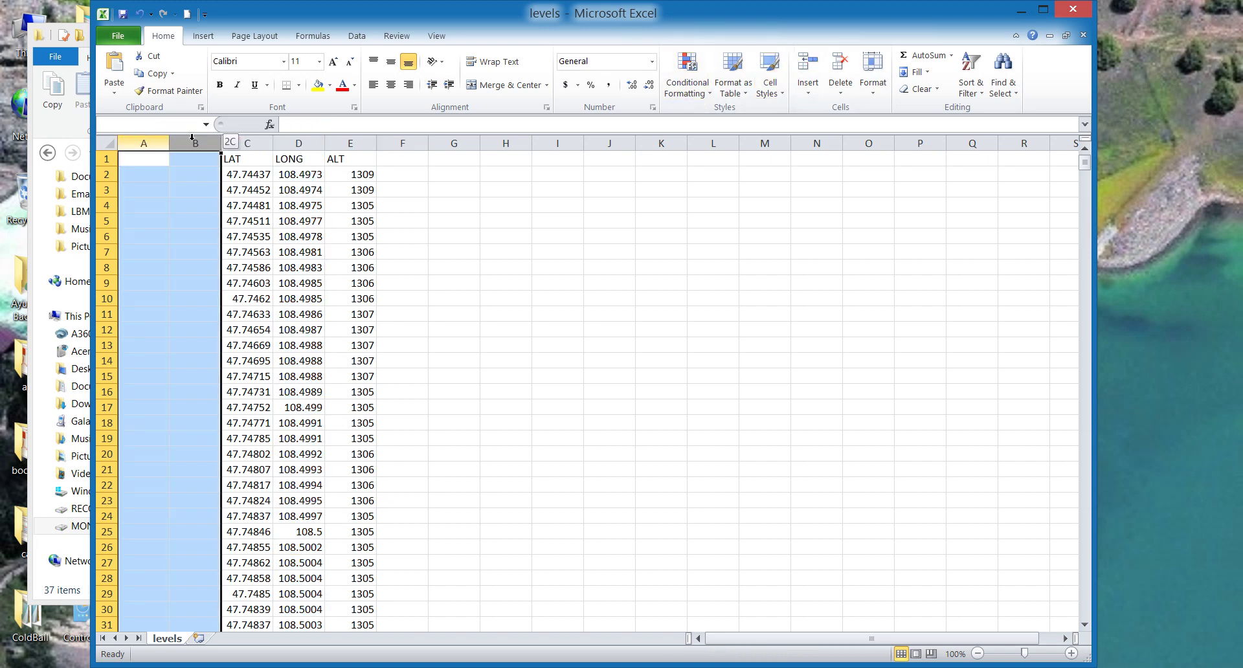
pyautogui.click(840, 65)
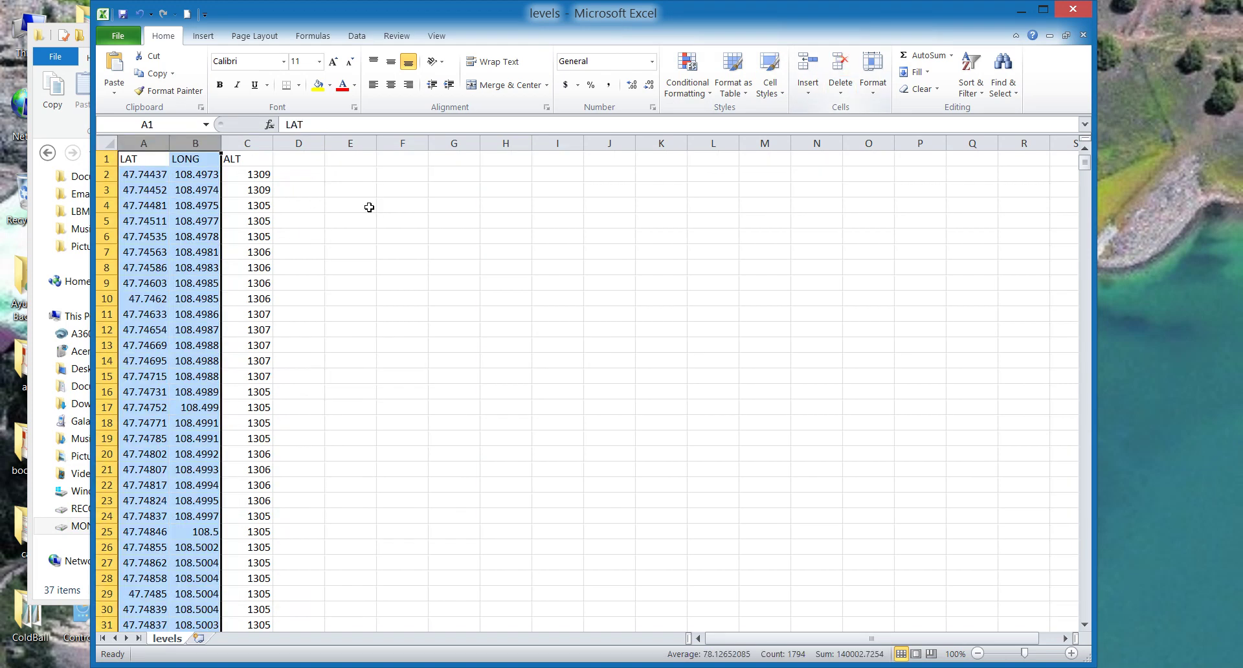
# Step: Move the LONG column in front of the LAT column
pyautogui.click(201, 139)
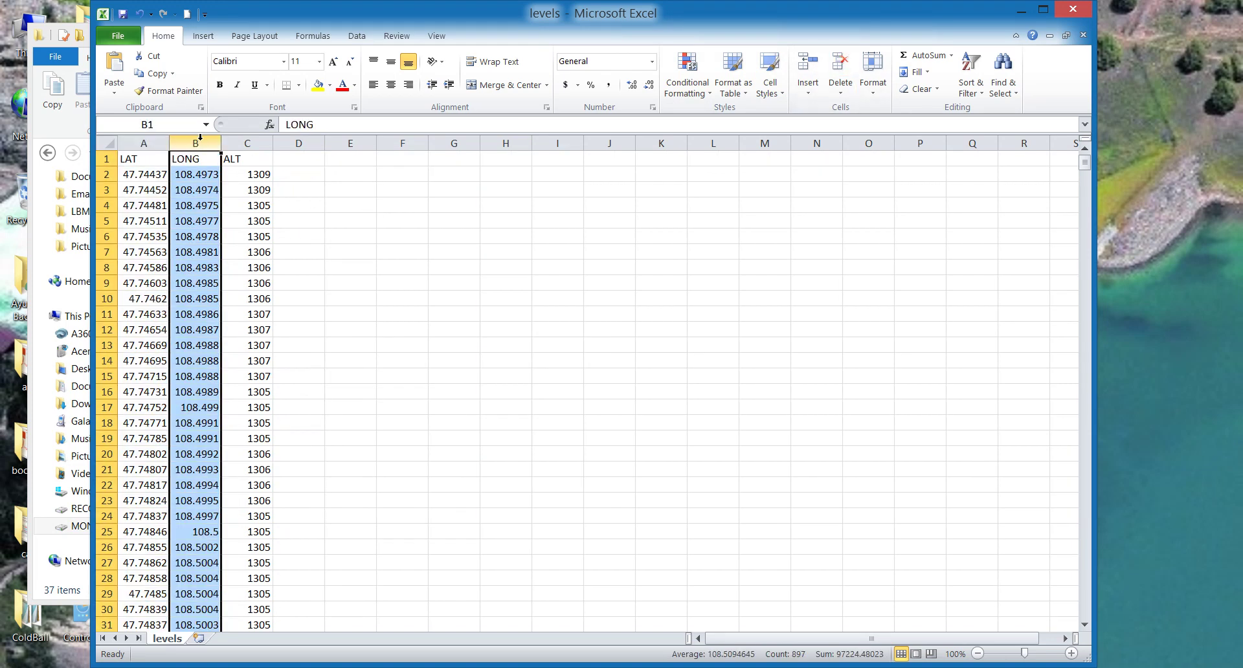
pyautogui.rightClick(209, 149)
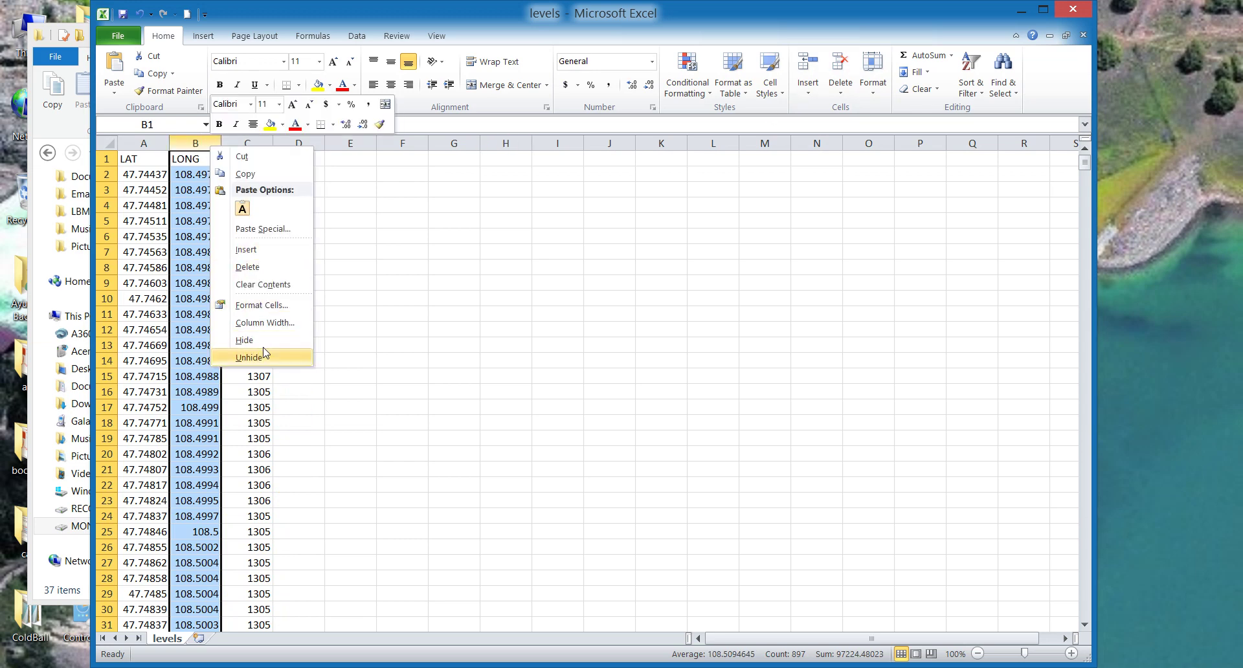
pyautogui.click(243, 159)
pyautogui.click(130, 139)
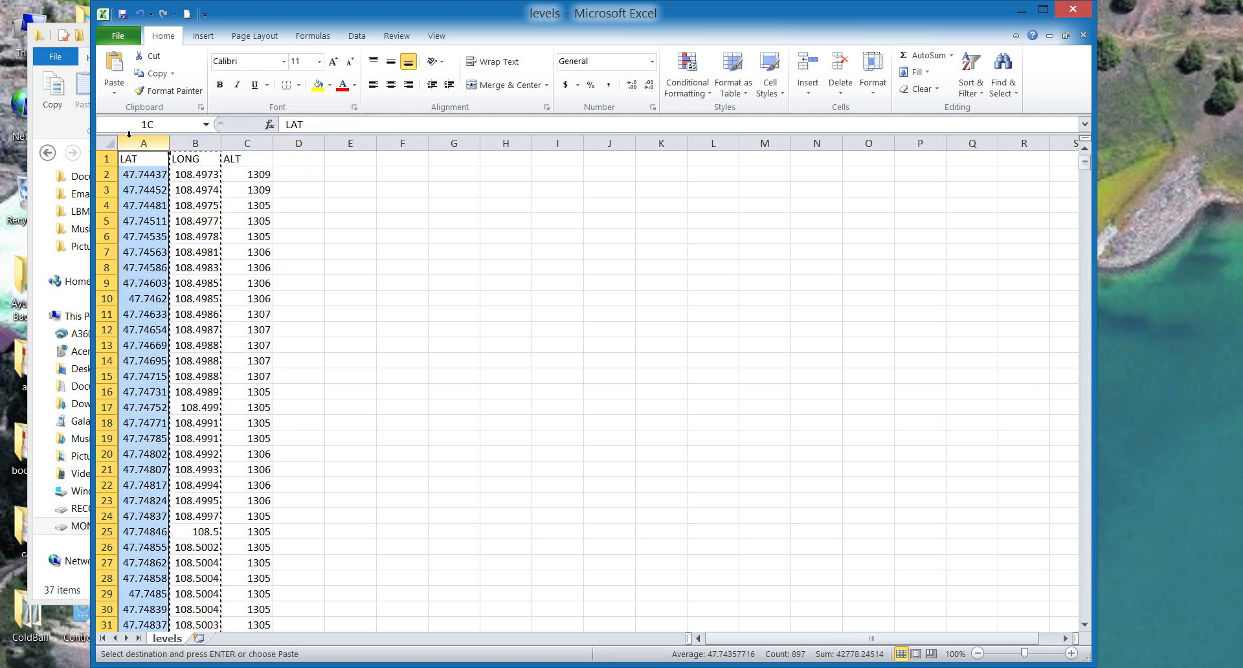
pyautogui.click(807, 65)
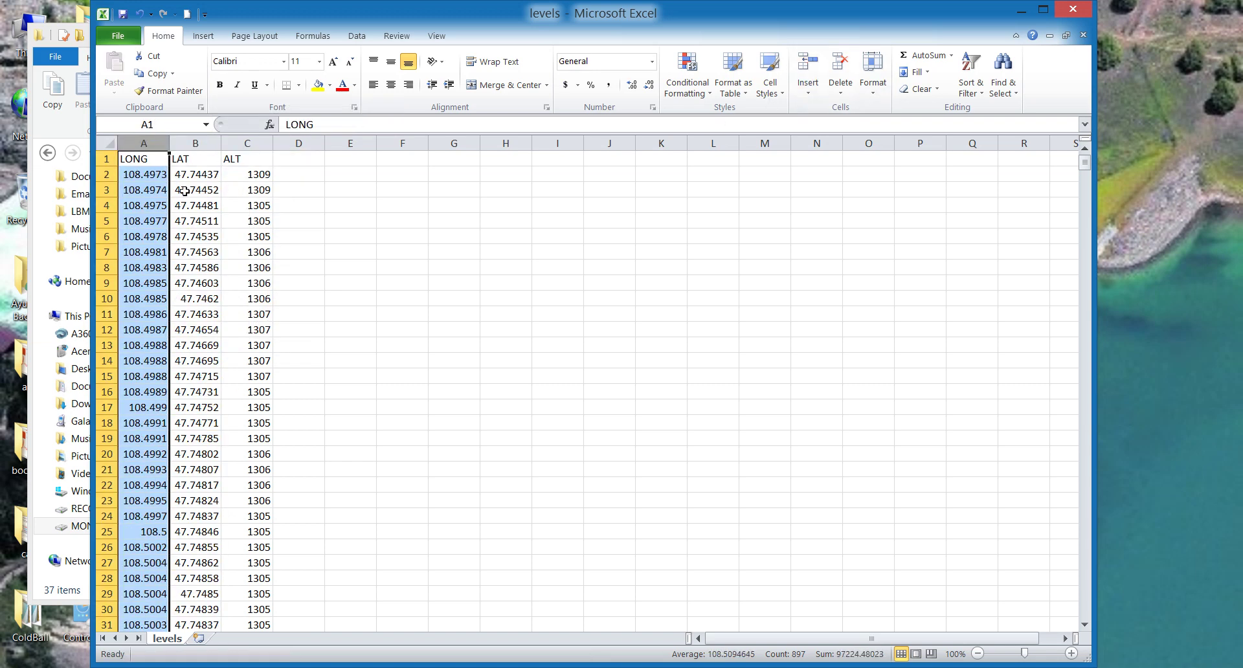
# Step: Save levels.csv in its CSV format and close Excel, declining the additional save
pyautogui.click(185, 190)
pyautogui.click(123, 15)
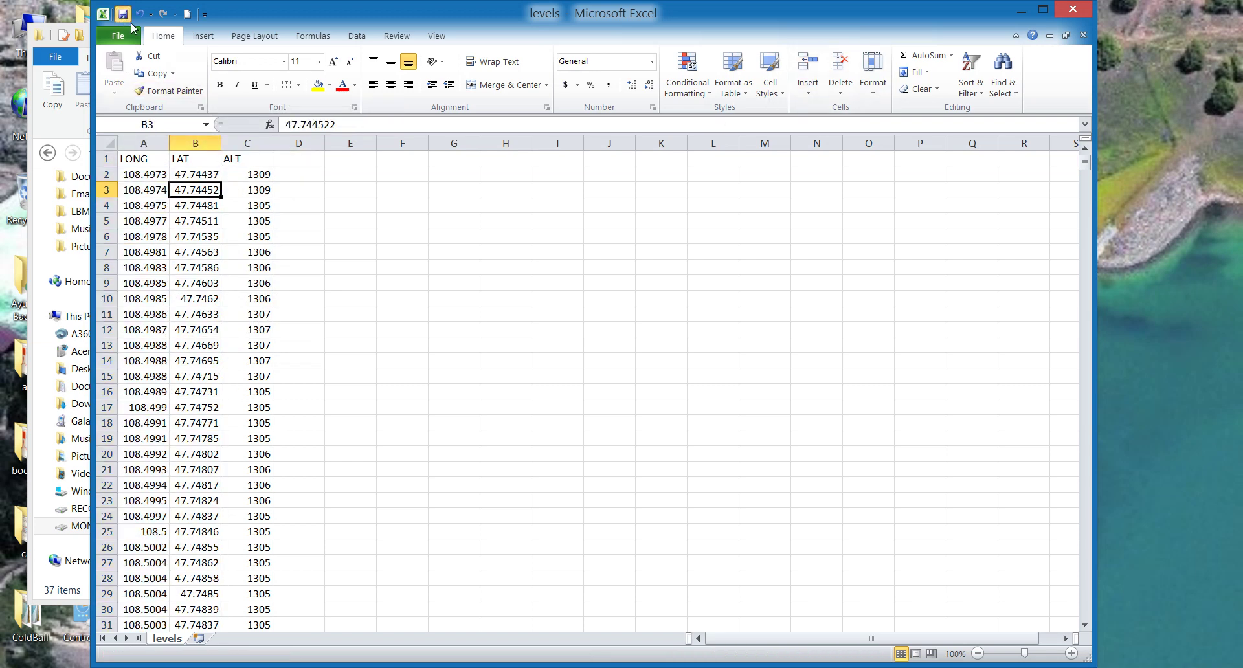
pyautogui.click(573, 397)
pyautogui.click(1072, 9)
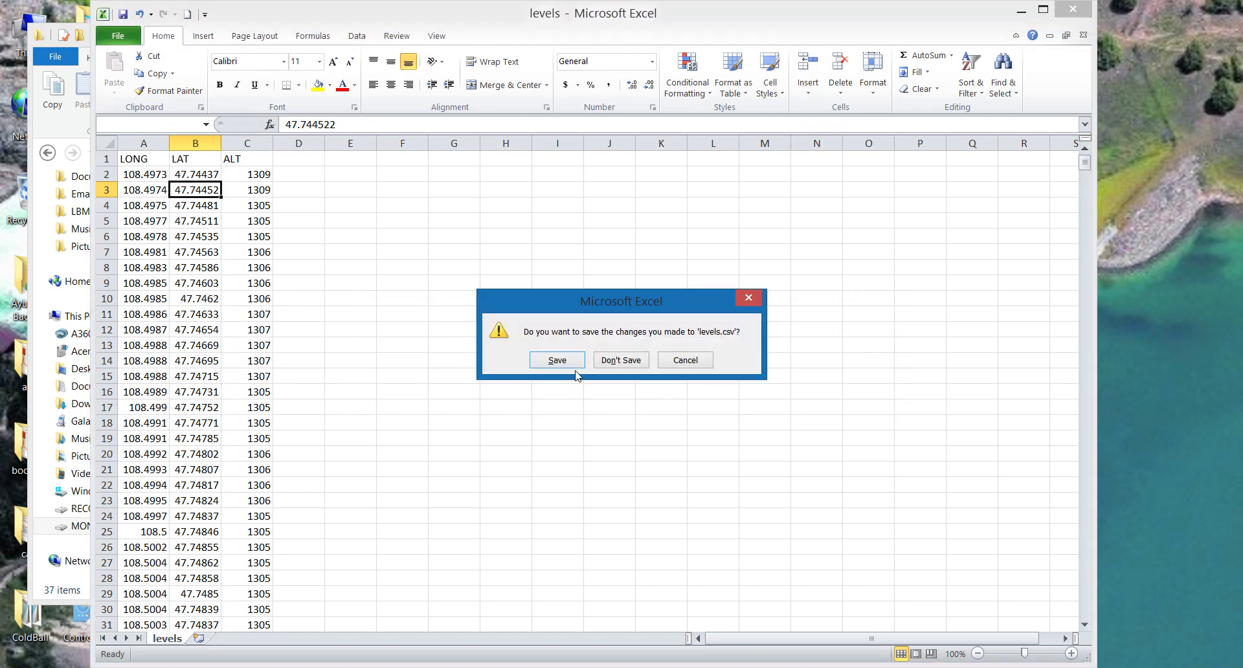
pyautogui.click(623, 360)
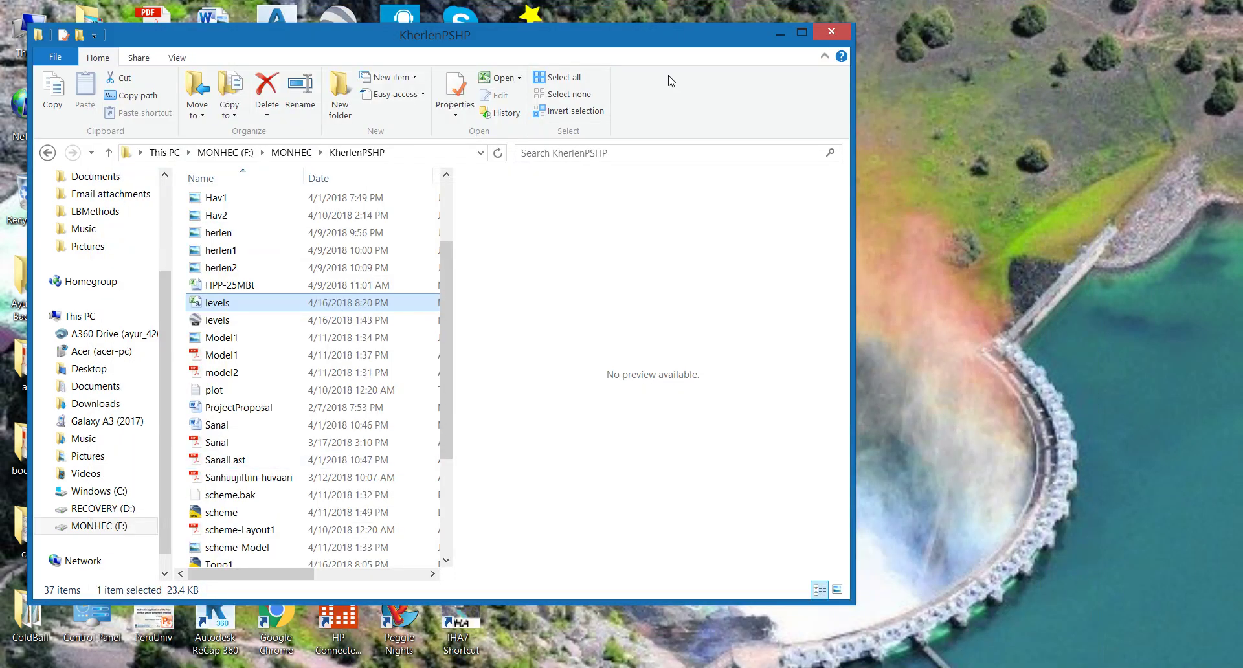
# Step: Switch to Global Mapper and open levels.csv from the KherlenPSHP folder as a data file
pyautogui.click(780, 32)
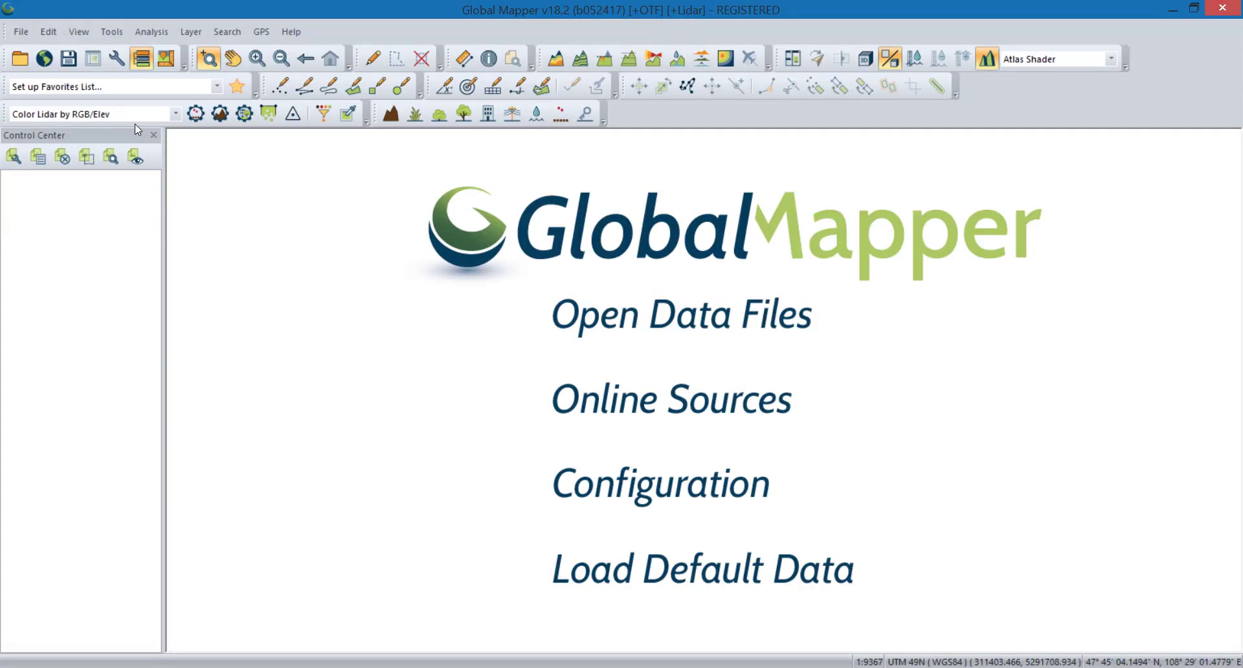
pyautogui.click(608, 317)
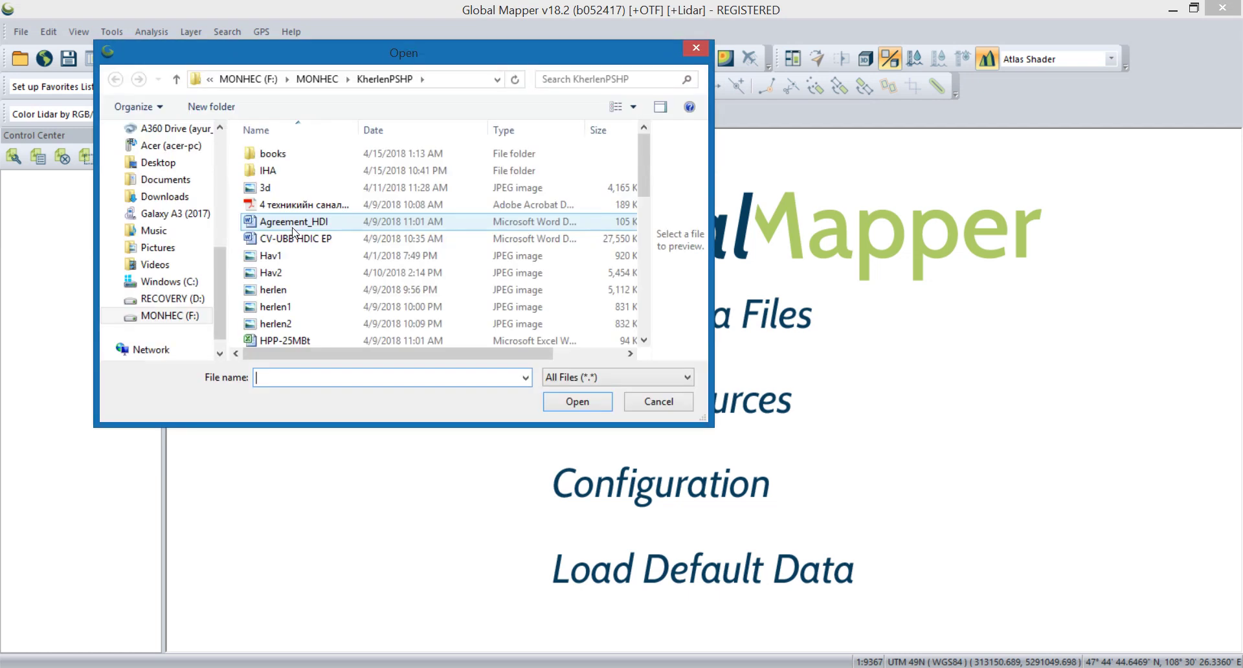
pyautogui.click(304, 239)
pyautogui.scroll(-2, 305, 275)
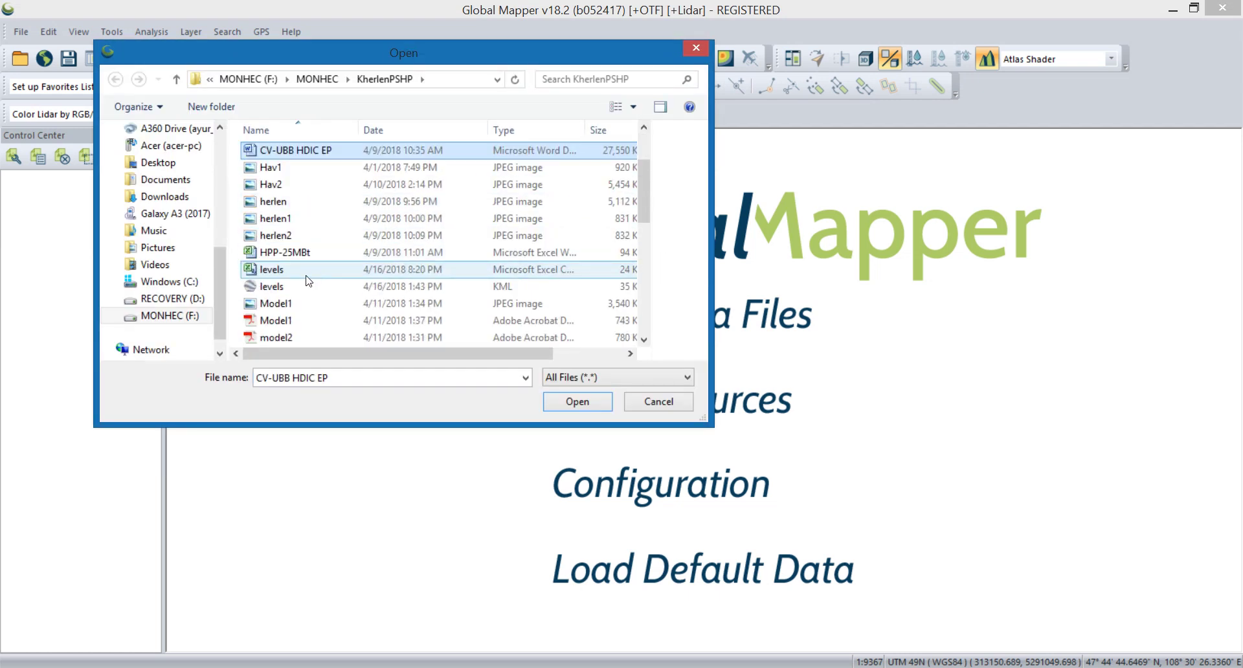
pyautogui.click(272, 269)
pyautogui.click(586, 405)
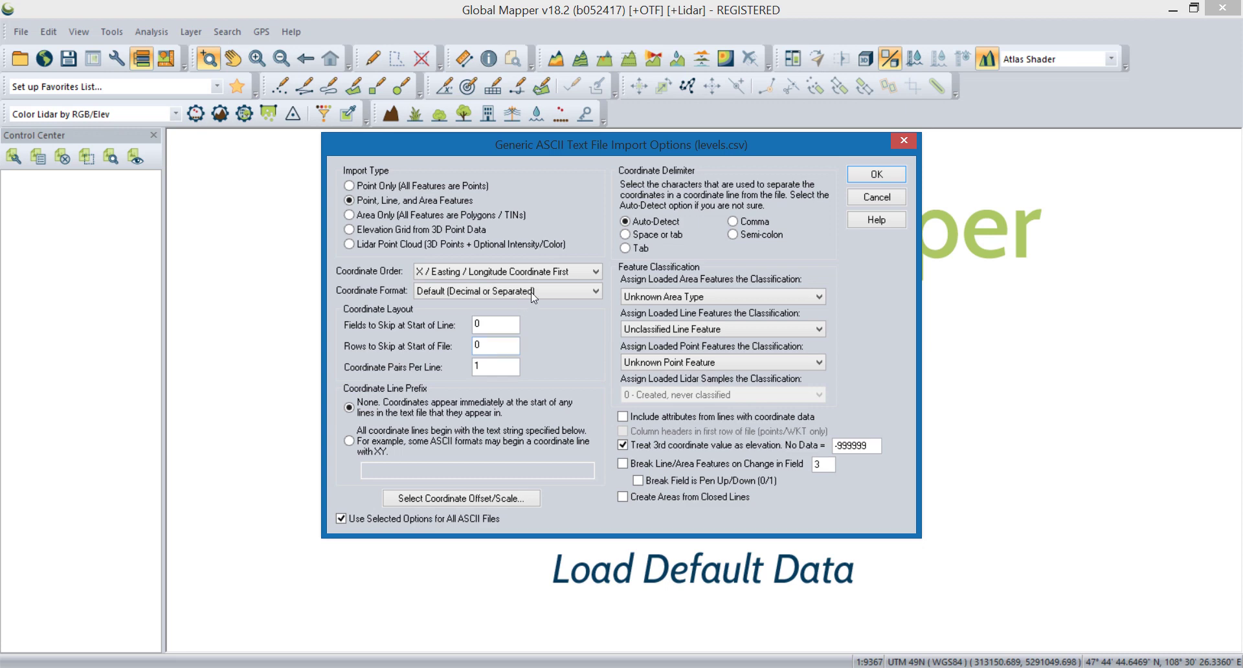
# Step: Import levels.csv with the preset ASCII options, using the Geographic (Latitude/Longitude) projection with WGS84 datum
pyautogui.click(868, 181)
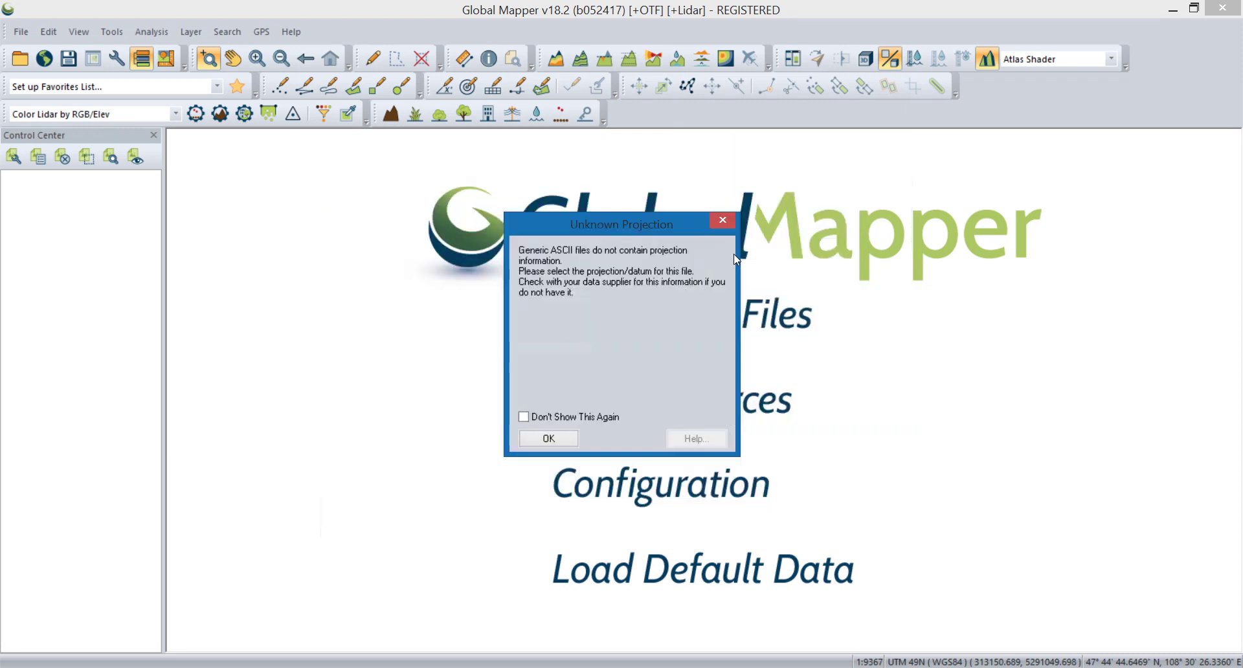
pyautogui.click(565, 438)
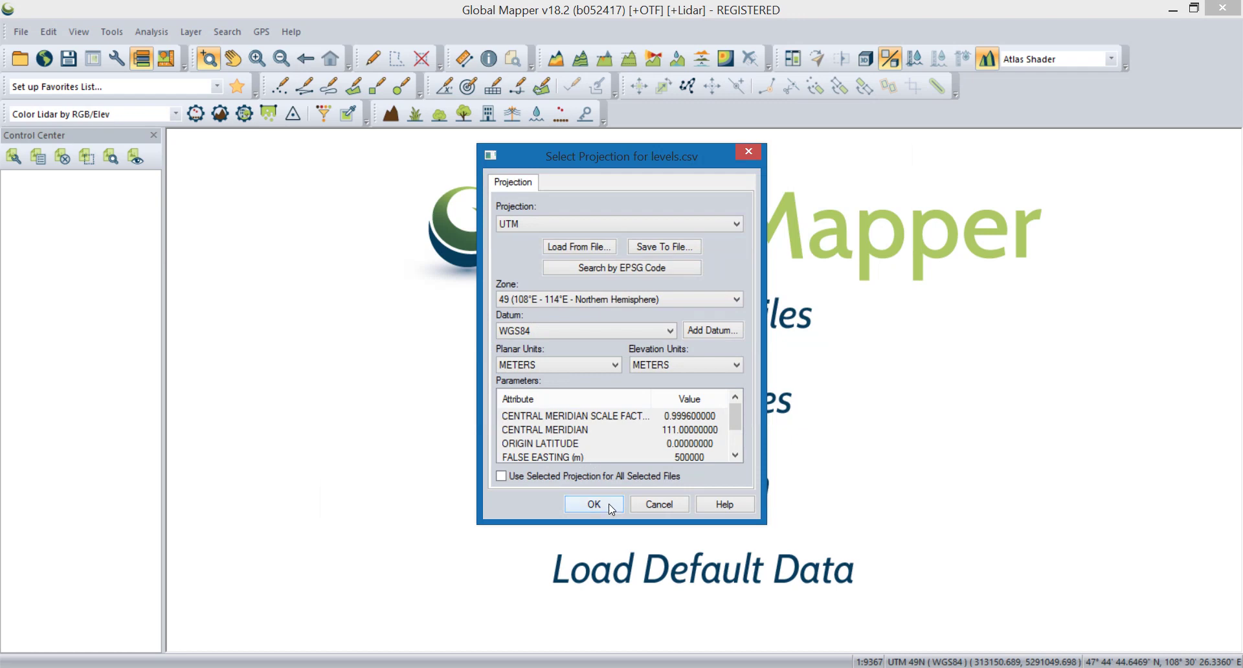
pyautogui.click(631, 224)
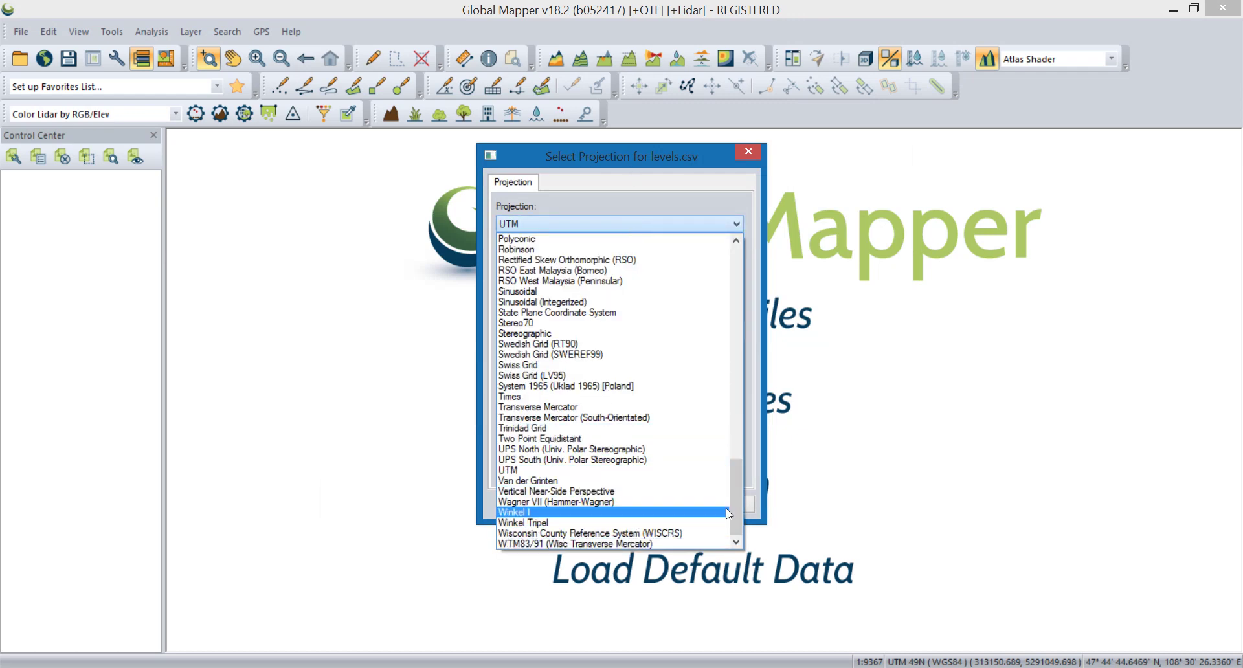
pyautogui.moveTo(736, 503); pyautogui.dragTo(723, 342)
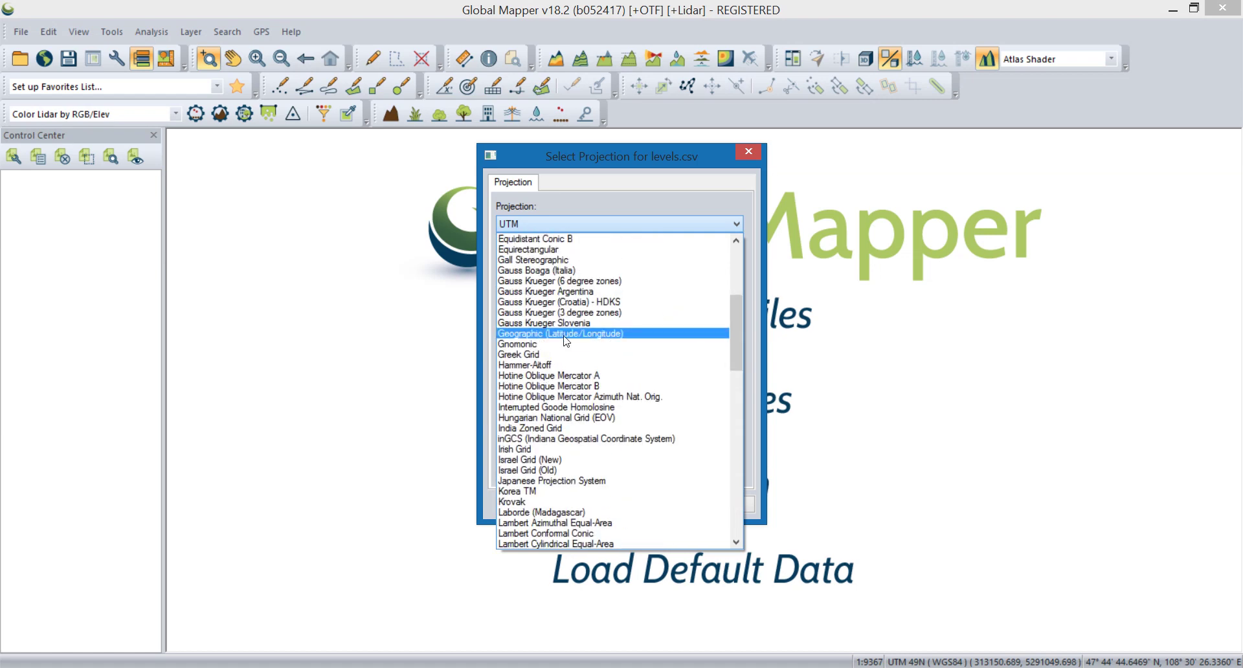
pyautogui.click(593, 333)
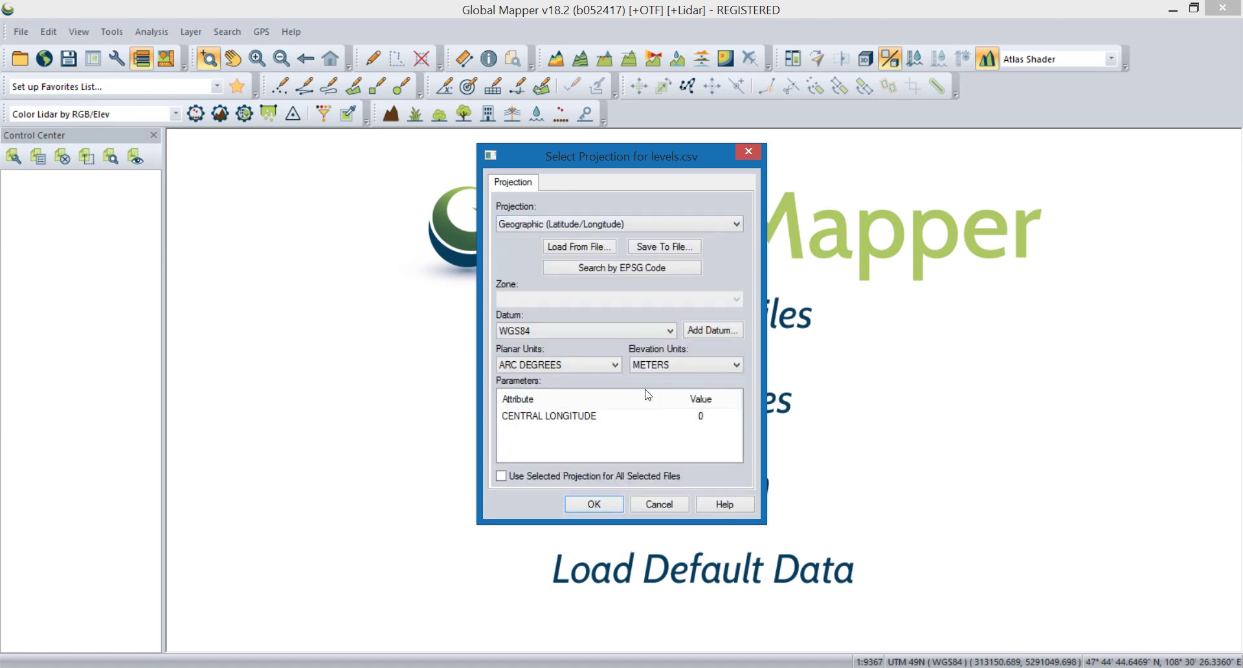
pyautogui.click(594, 506)
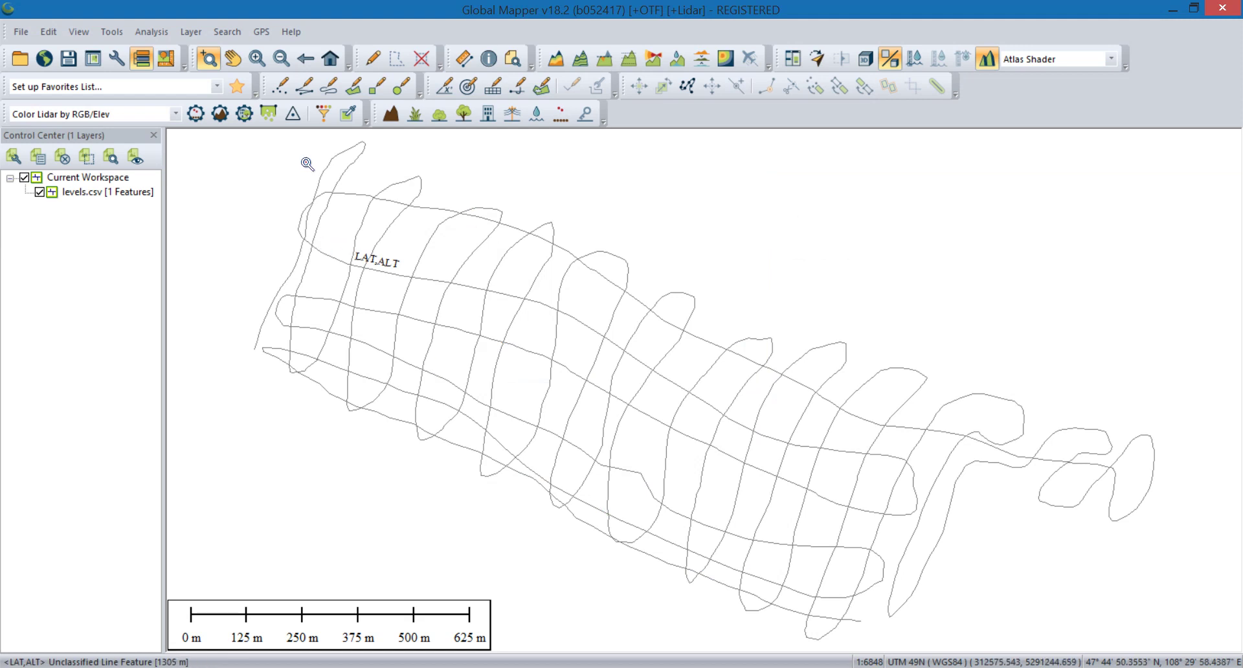
# Step: Configure the workspace projection as UTM zone 49 Northern Hemisphere, datum WGS84, with planar units in meters
pyautogui.click(111, 31)
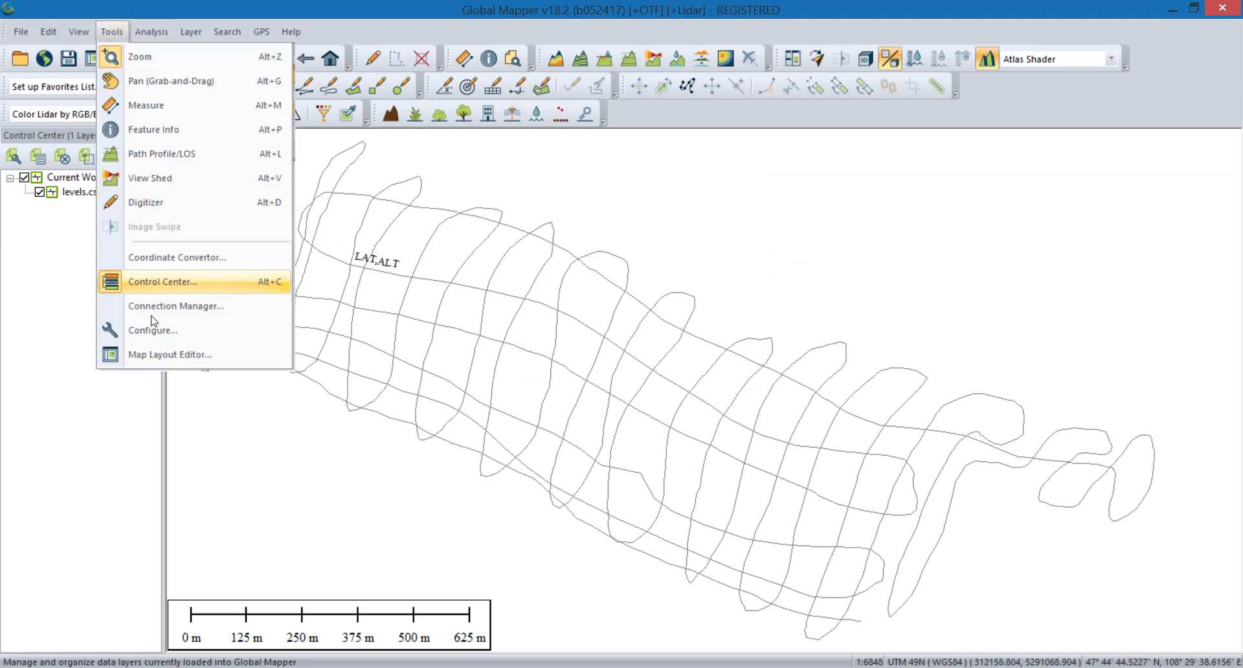
pyautogui.click(133, 331)
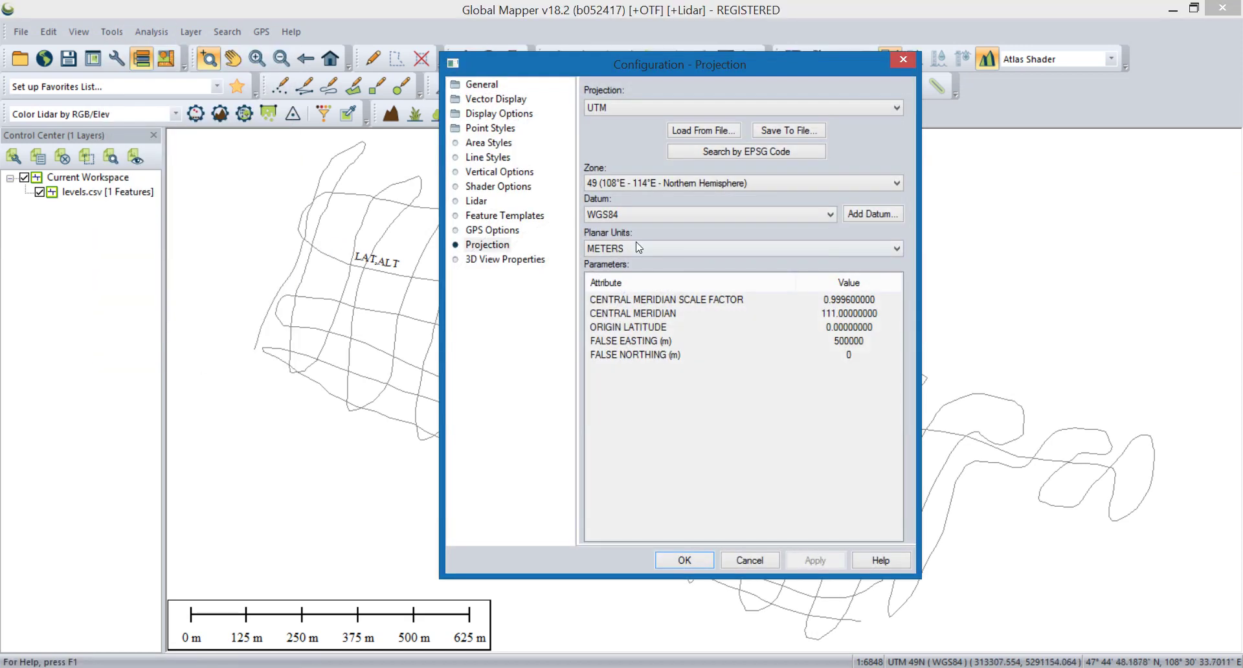
pyautogui.click(500, 248)
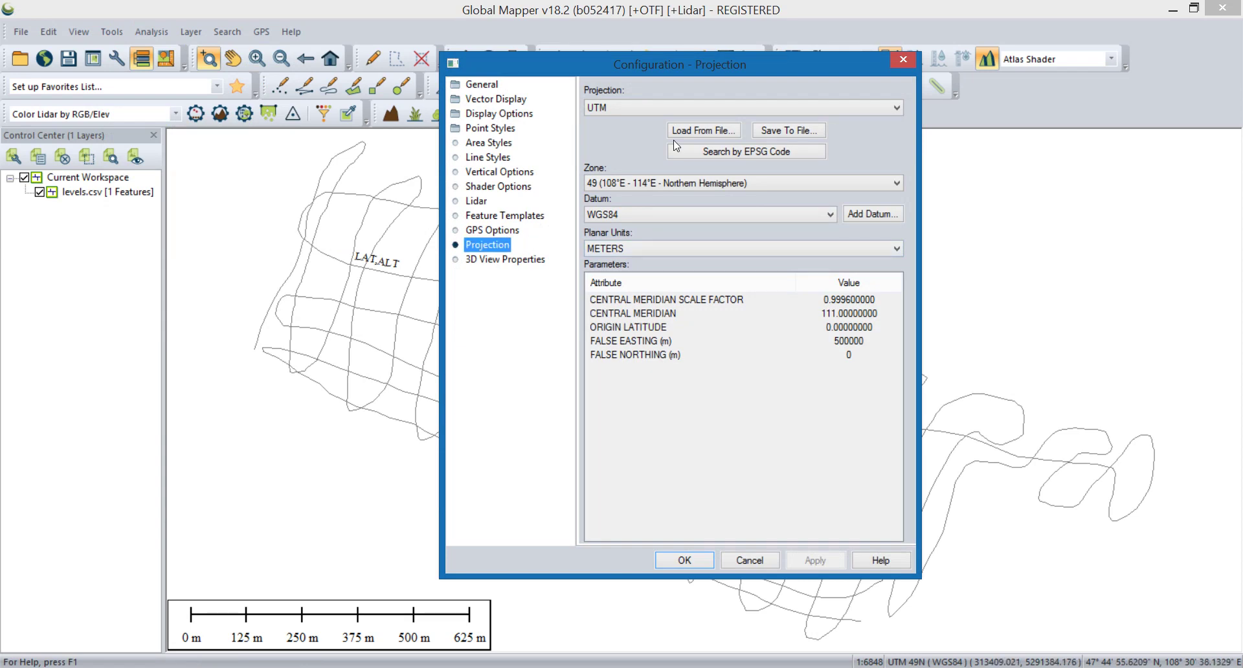
pyautogui.click(677, 107)
pyautogui.click(733, 539)
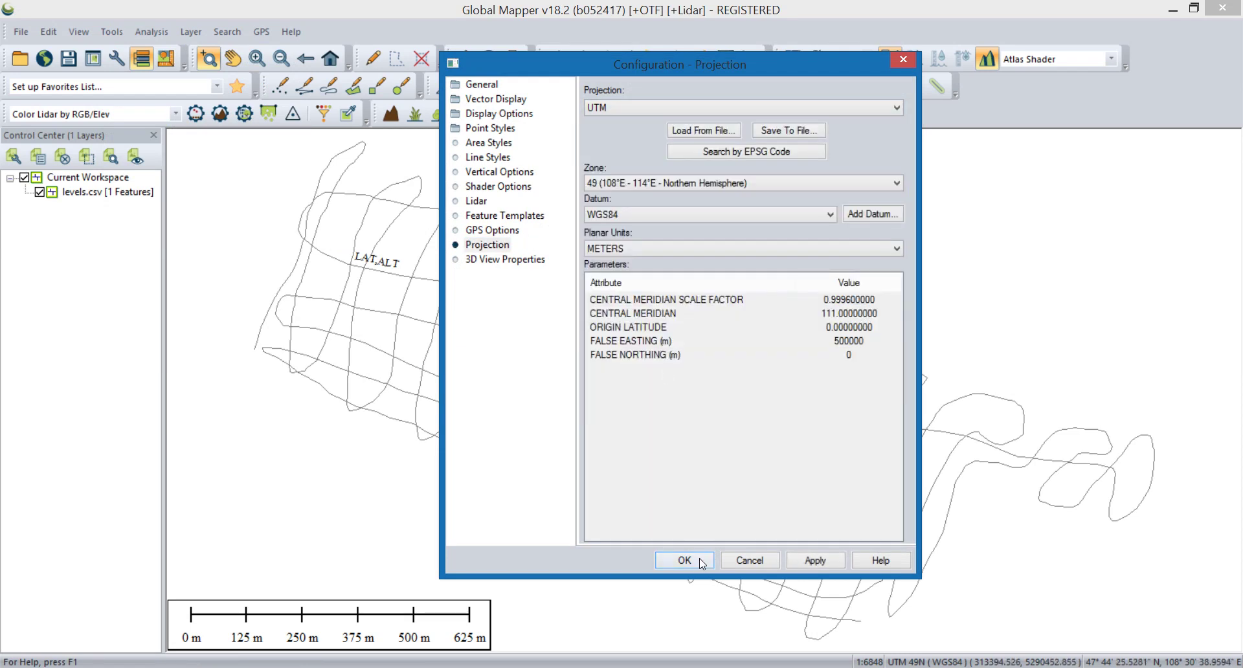
pyautogui.click(684, 560)
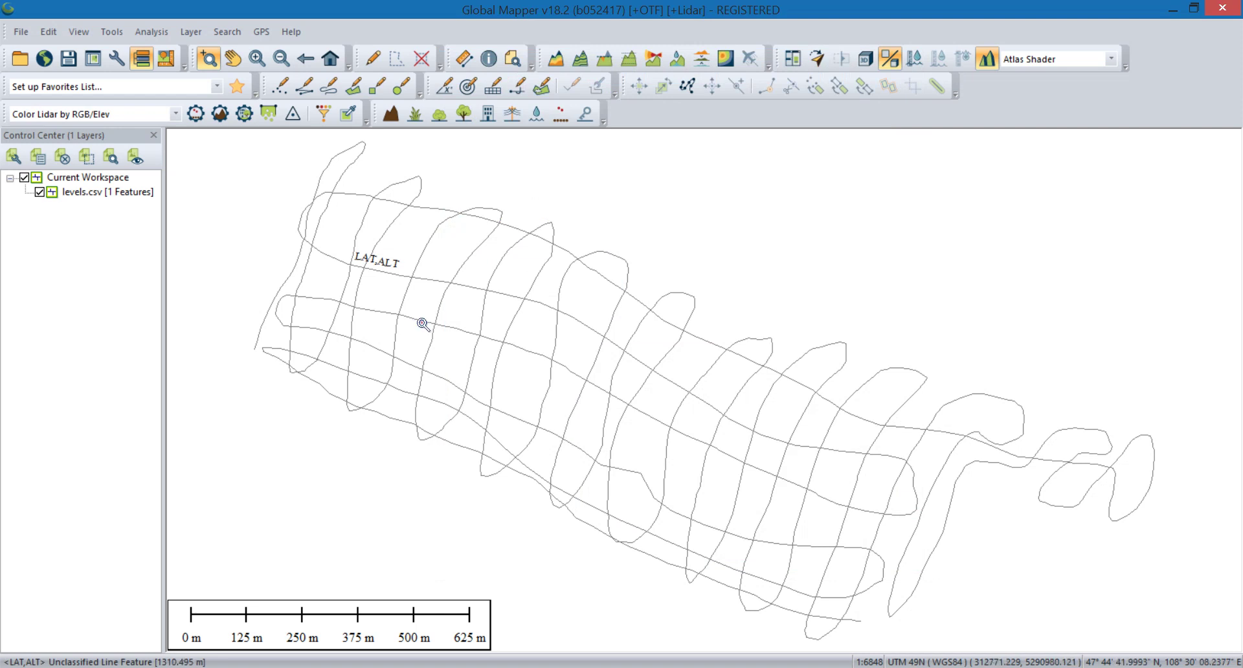
# Step: Create an elevation grid from the levels.csv layer's 3D vector data with automatic optimal grid spacing
pyautogui.click(91, 193)
pyautogui.rightClick(87, 193)
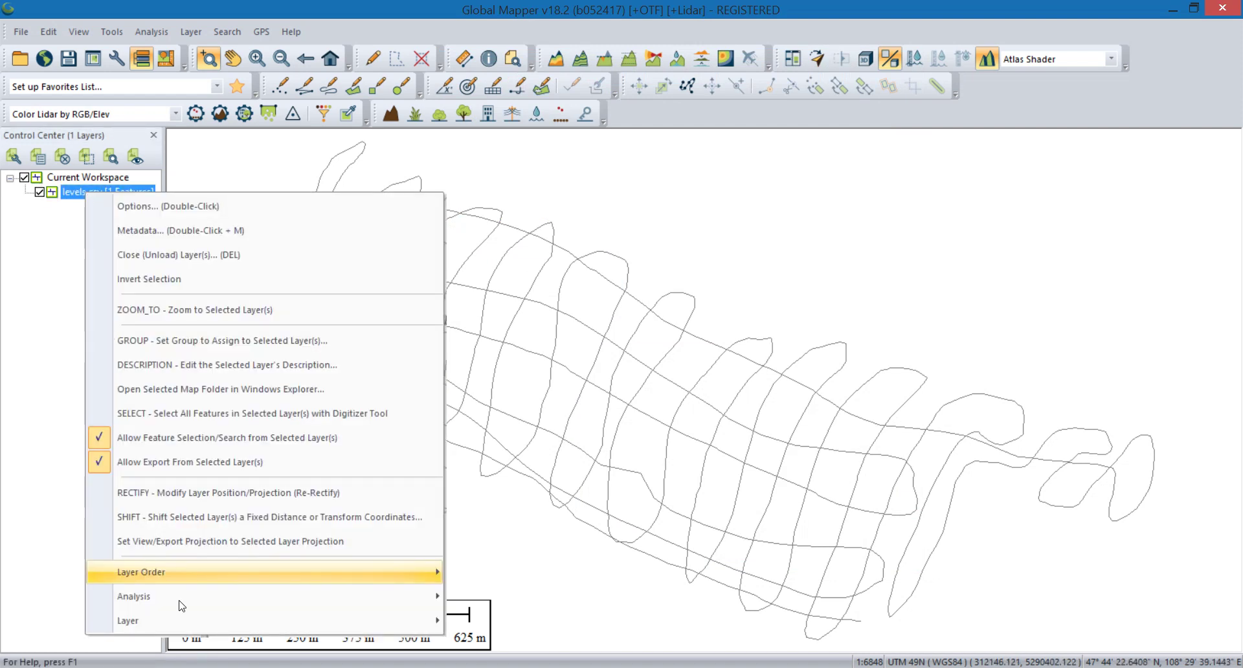
pyautogui.moveTo(424, 596)
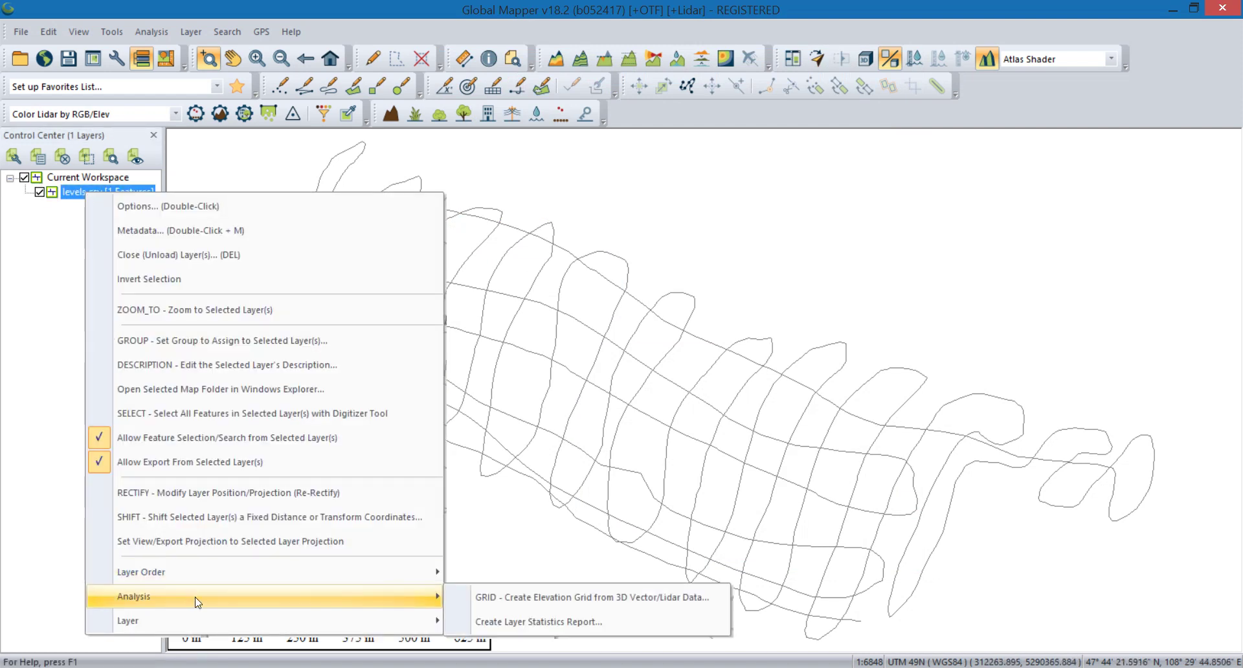
pyautogui.click(576, 601)
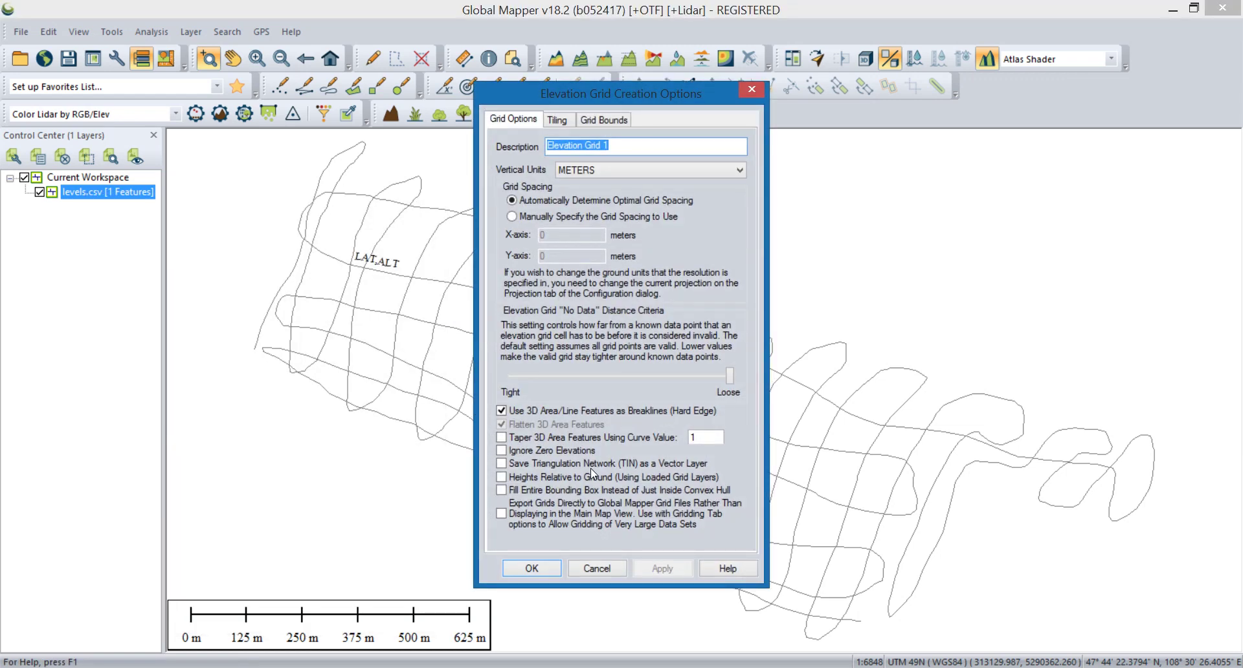
pyautogui.click(558, 562)
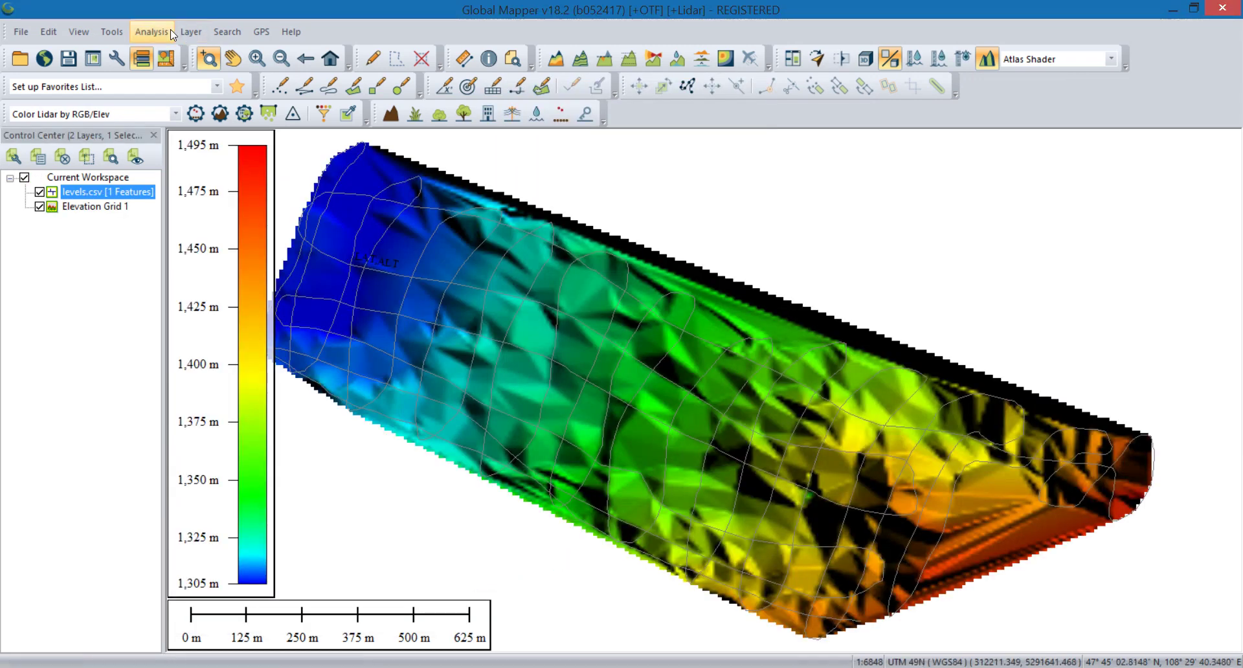
# Step: Generate contours named GENERATED CONTOURS from the elevation grid, adjusting the contour interval in meters and keeping the other default options
pyautogui.click(151, 32)
pyautogui.click(226, 149)
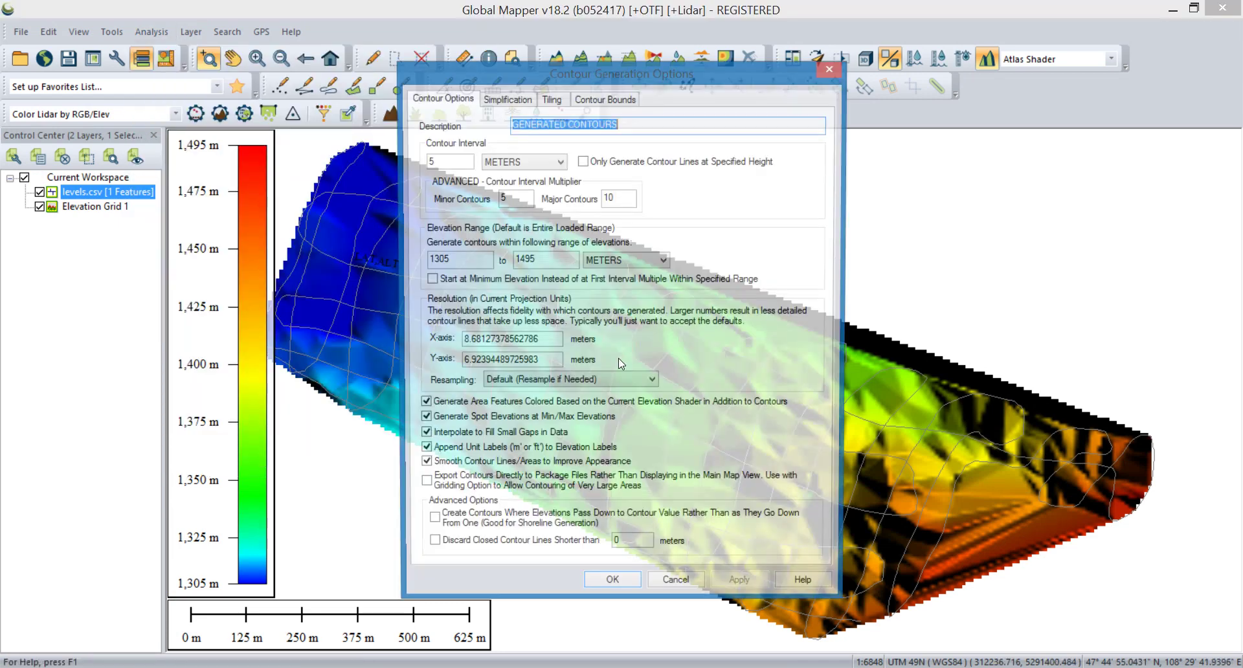
pyautogui.moveTo(435, 157); pyautogui.dragTo(425, 160)
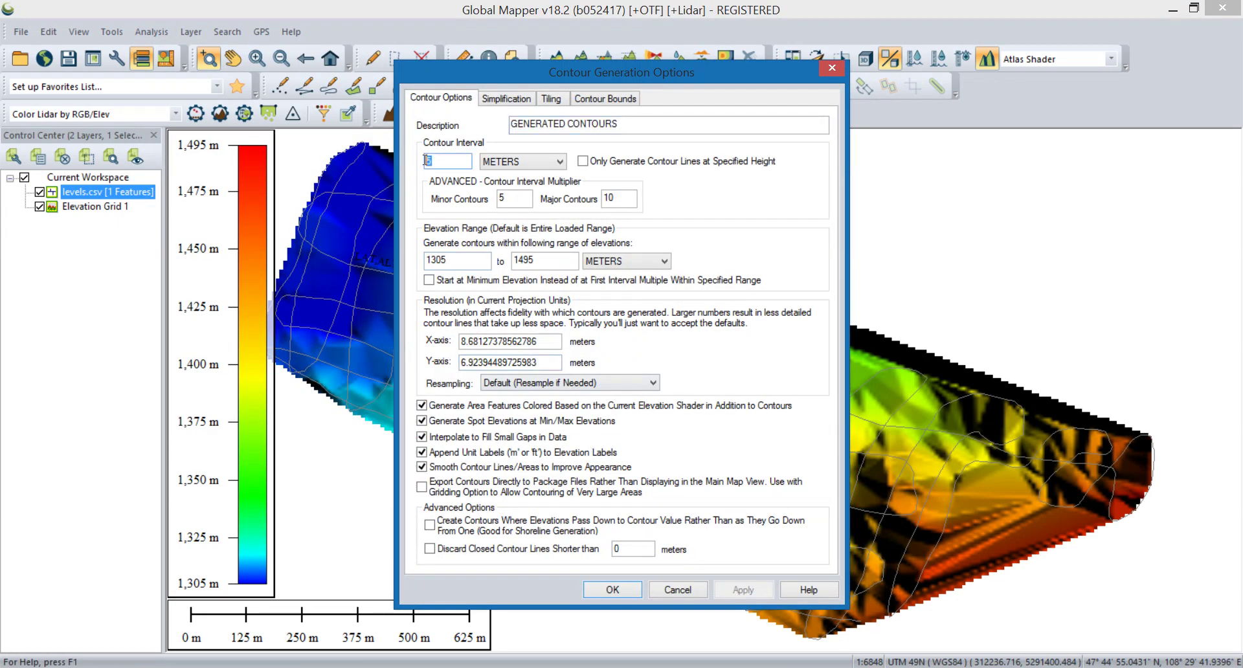
pyautogui.click(612, 590)
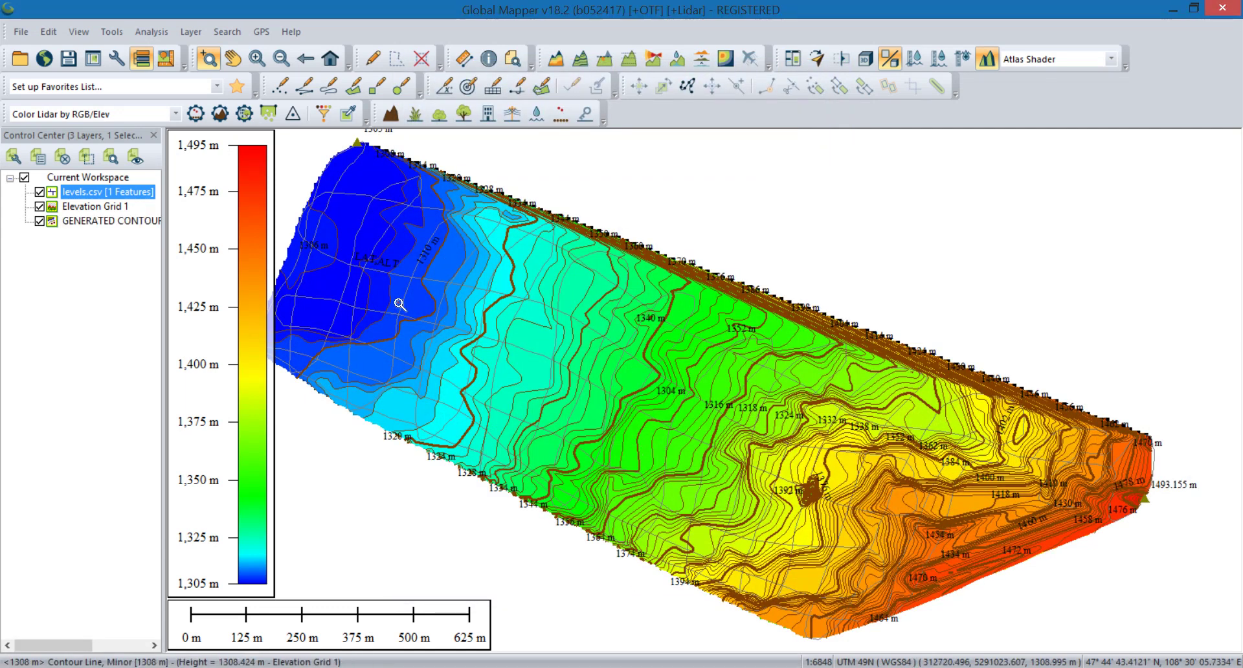
# Step: Export only the GENERATED CONTOURS layer to DWG, version R15 (Autocad 2000), with display labels as attributes and single-elevation lines saved as 3D
pyautogui.click(94, 220)
pyautogui.rightClick(94, 221)
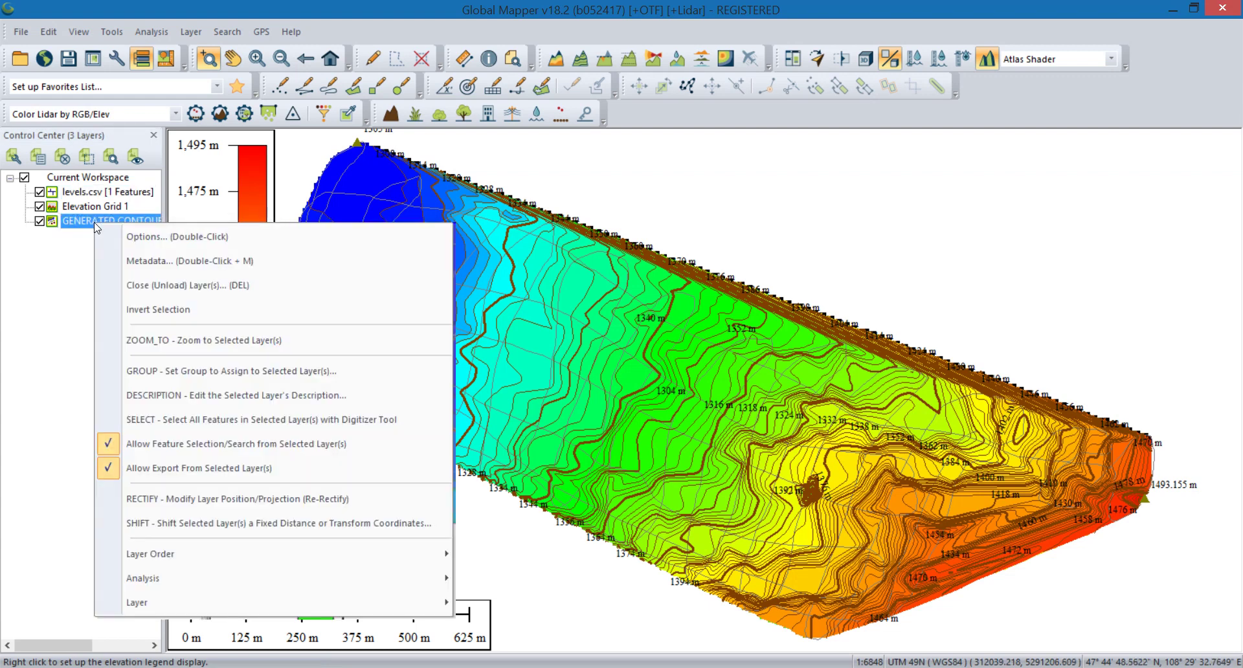
pyautogui.moveTo(388, 602)
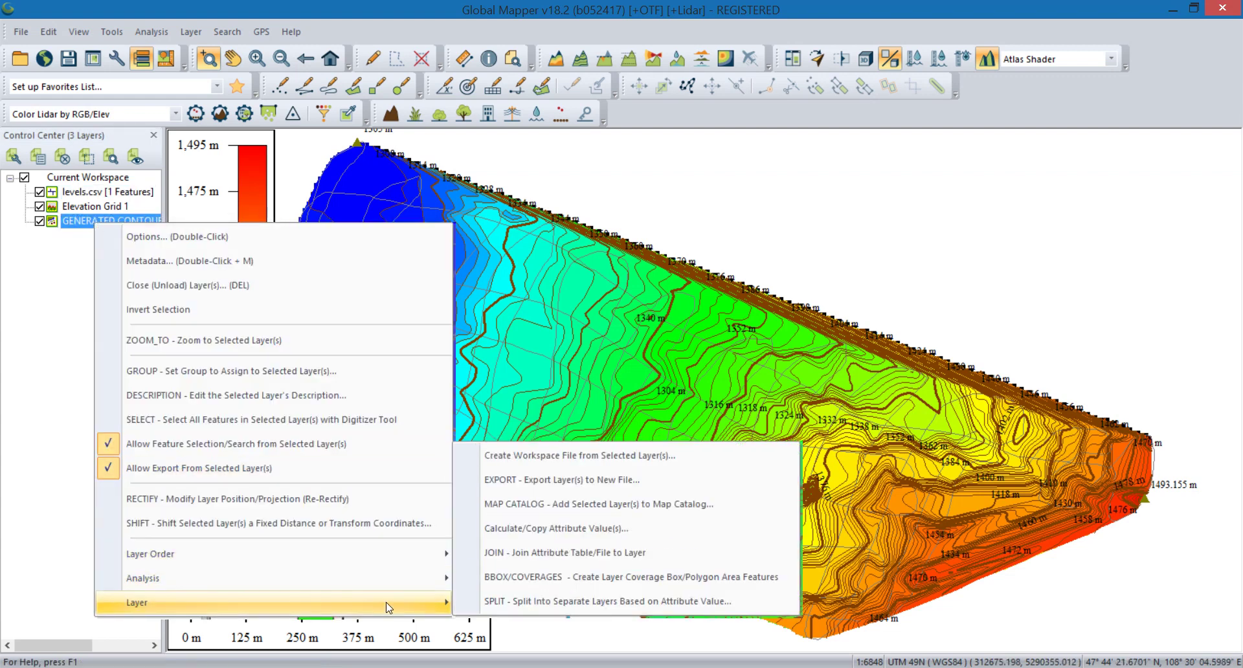
pyautogui.click(547, 480)
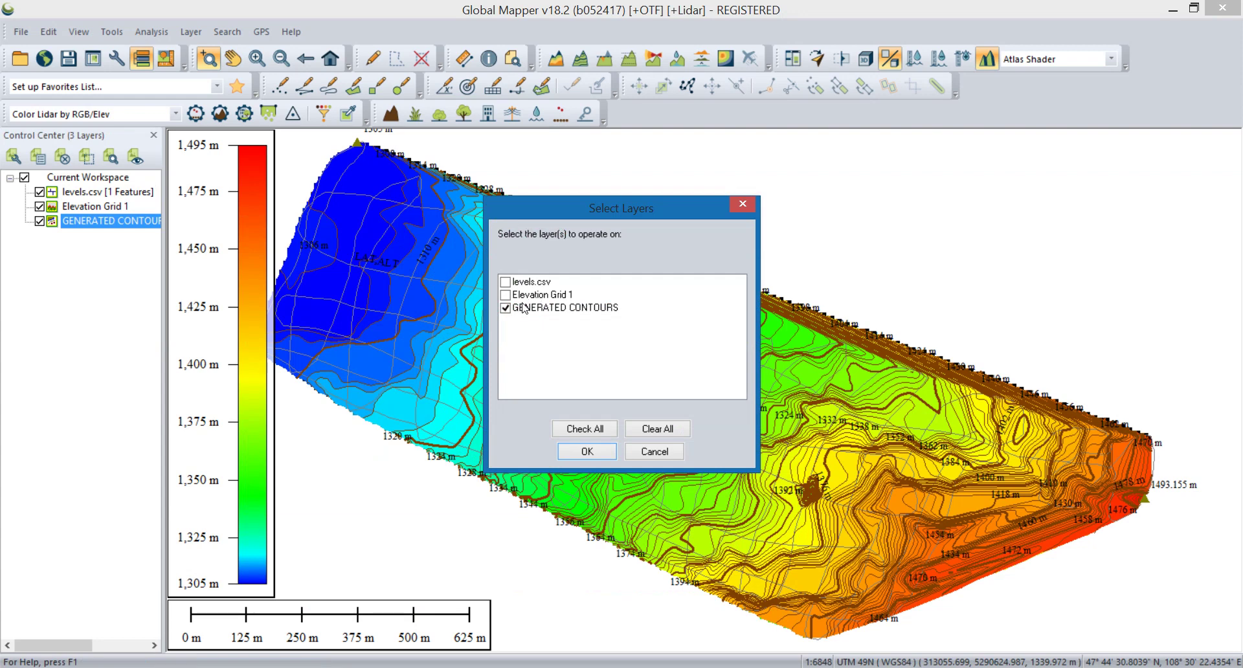
pyautogui.click(597, 453)
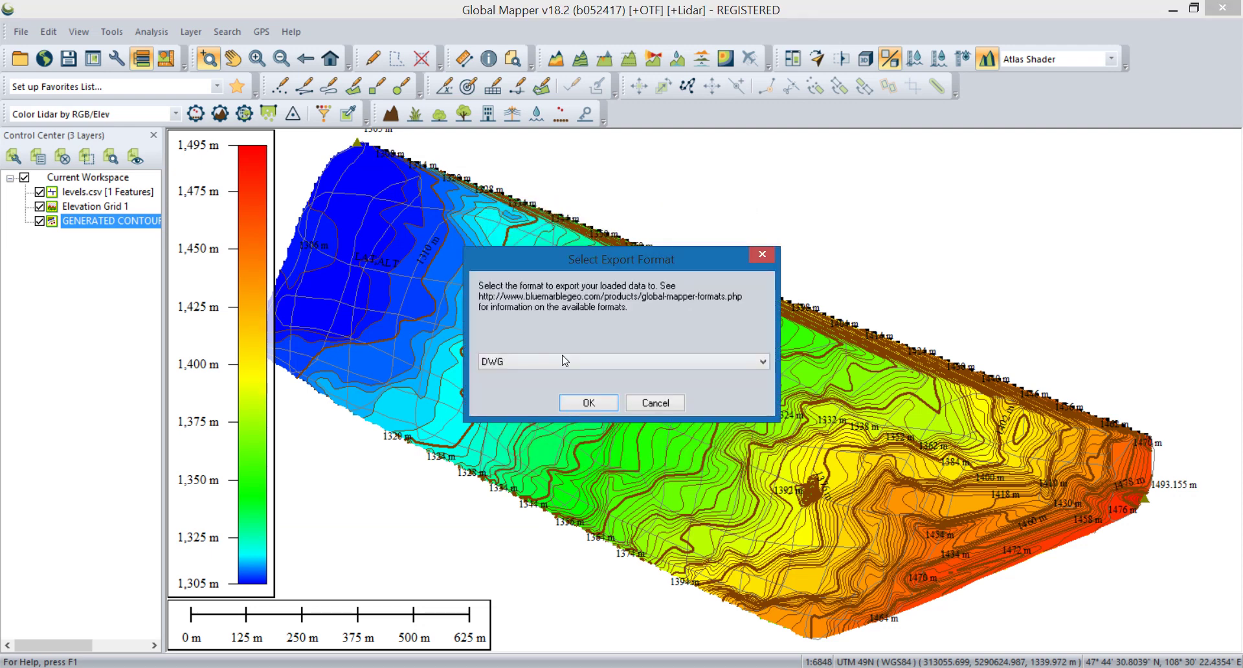
pyautogui.click(588, 404)
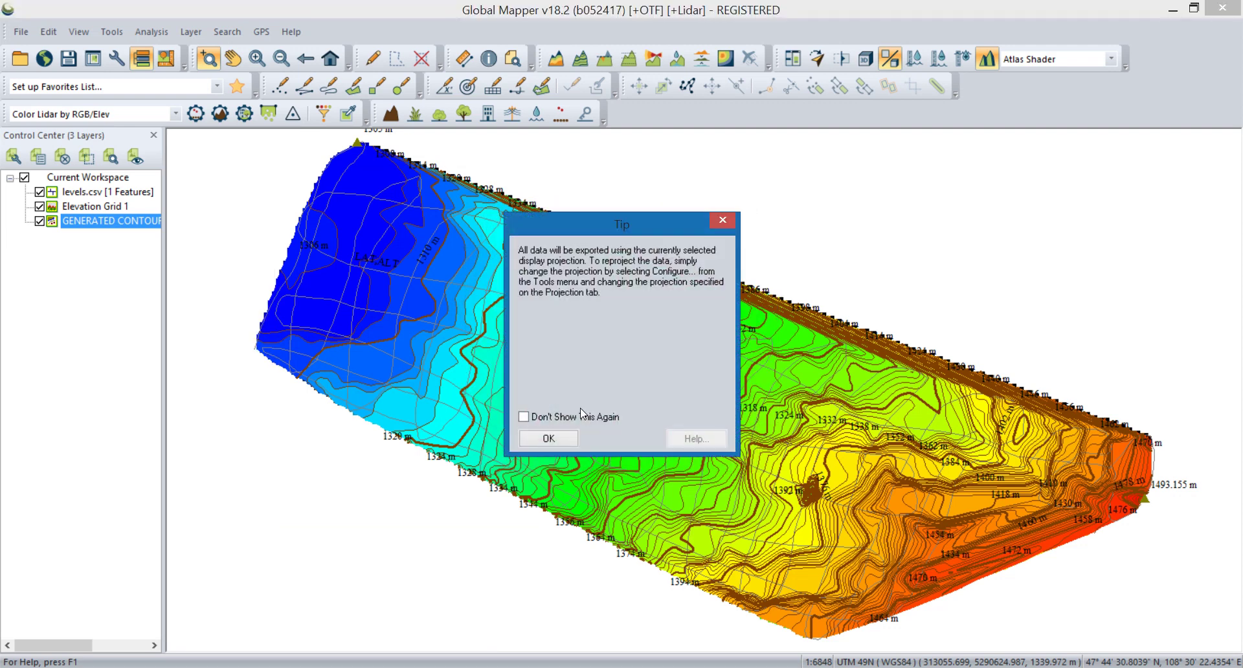
pyautogui.click(555, 437)
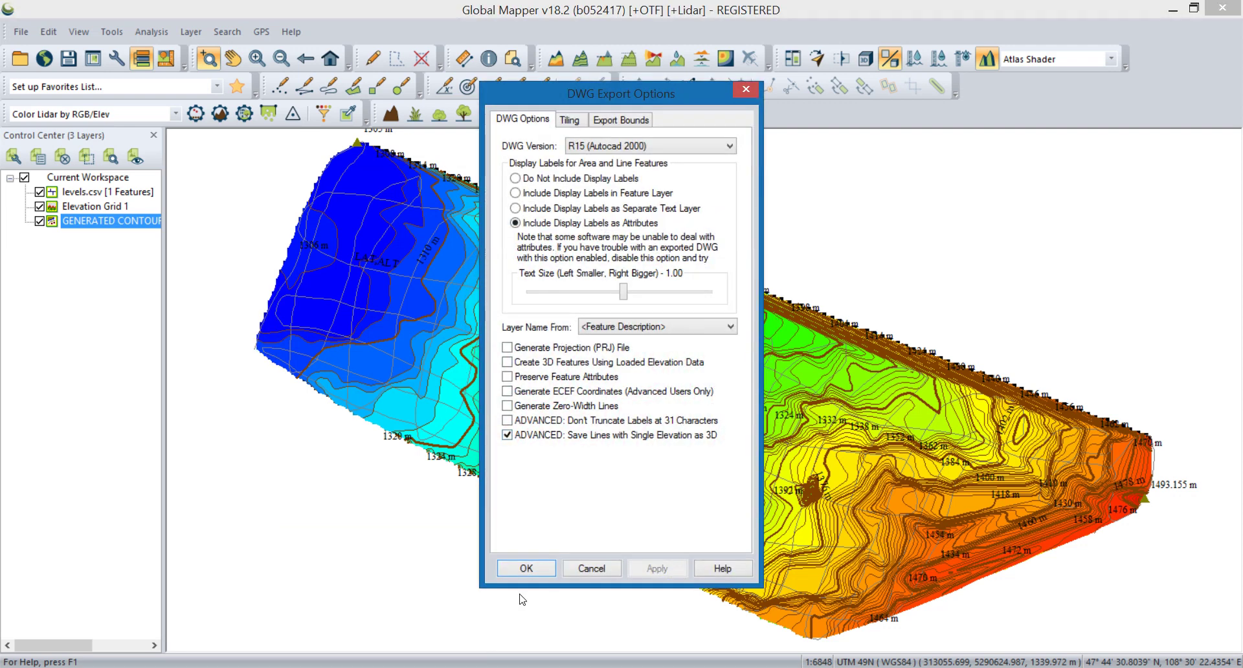
pyautogui.click(534, 573)
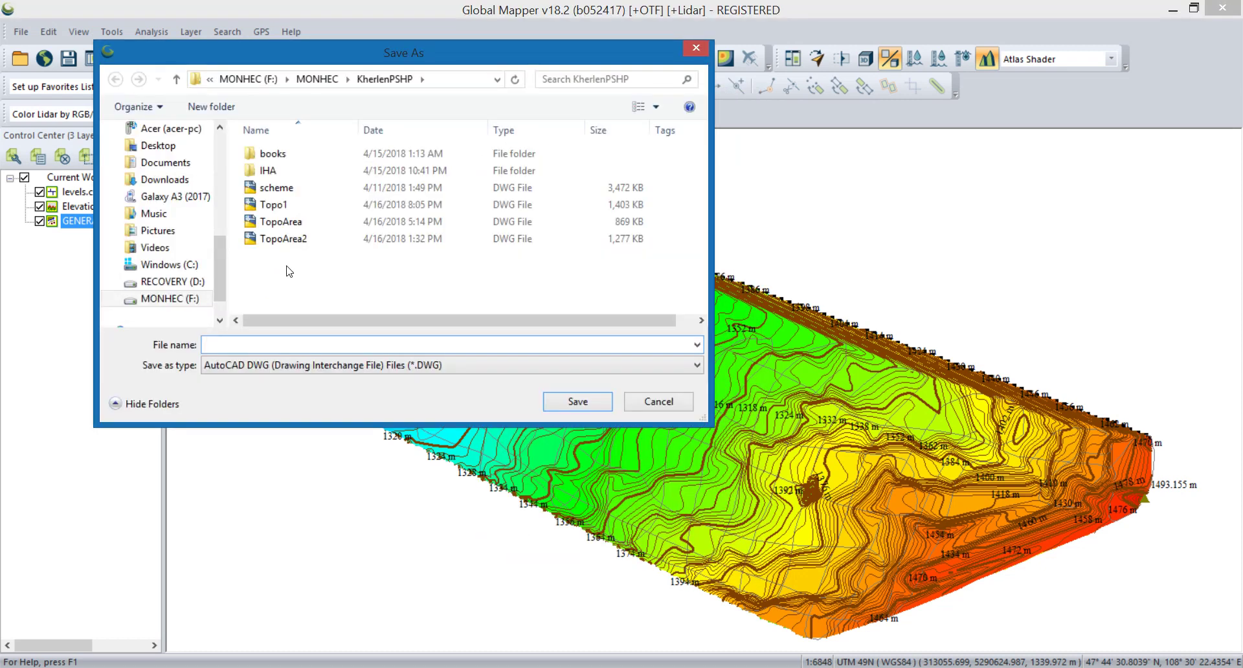
# Step: Save the exported contour drawing as TopoArea3 in the KherlenPSHP folder
pyautogui.click(283, 239)
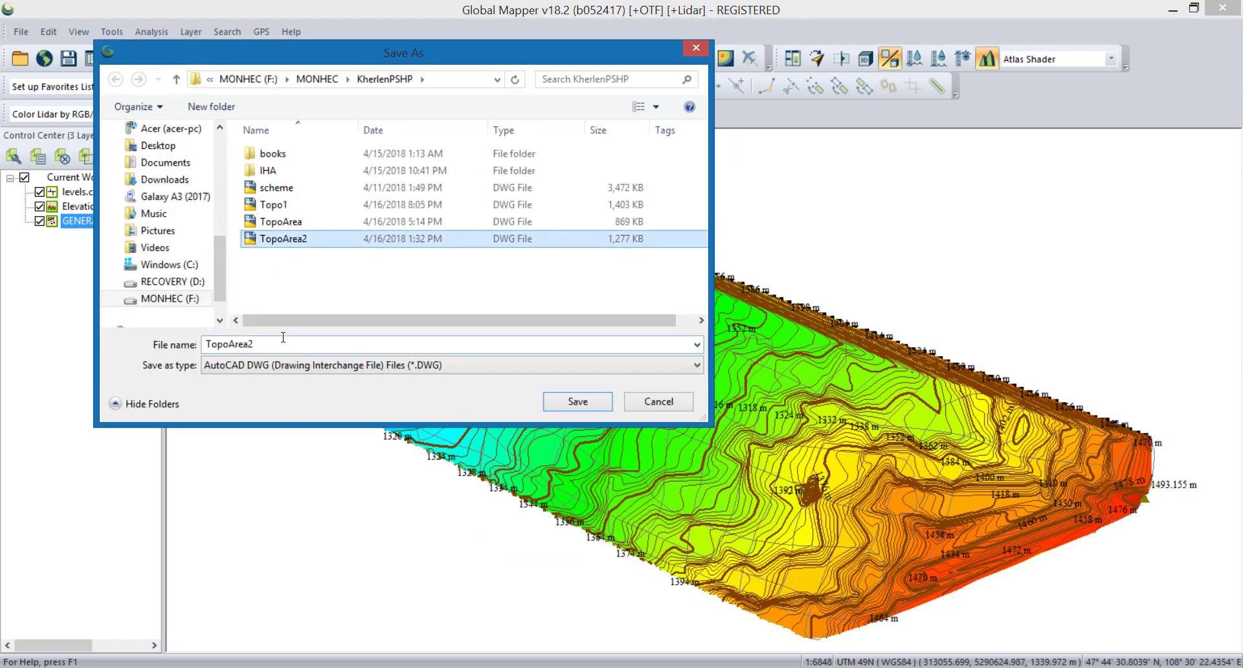
pyautogui.click(277, 343)
pyautogui.click(276, 343)
pyautogui.press('BackSpace')
pyautogui.write('3')
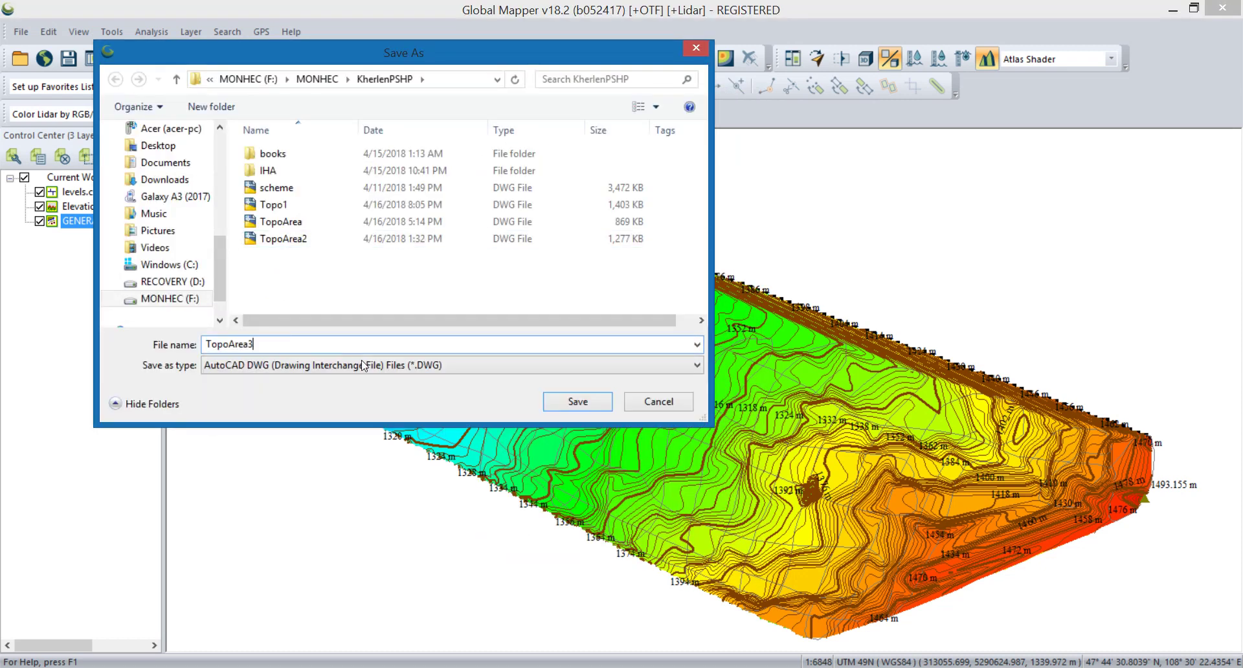
pyautogui.click(572, 403)
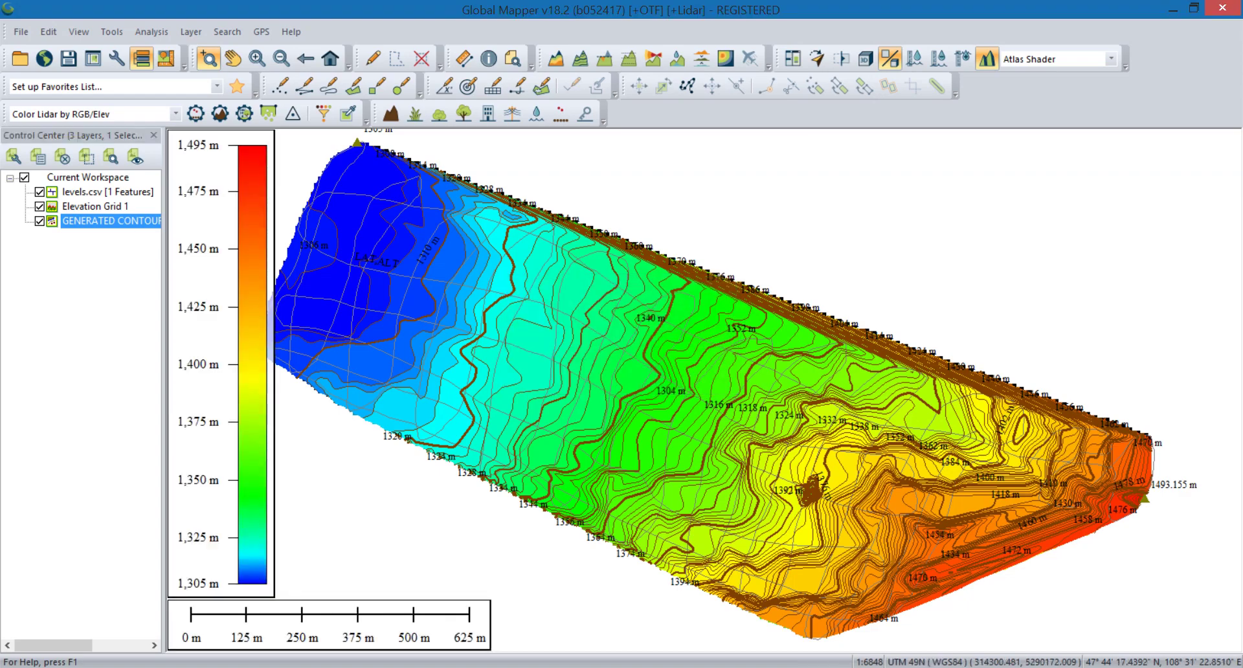
pyautogui.click(1173, 10)
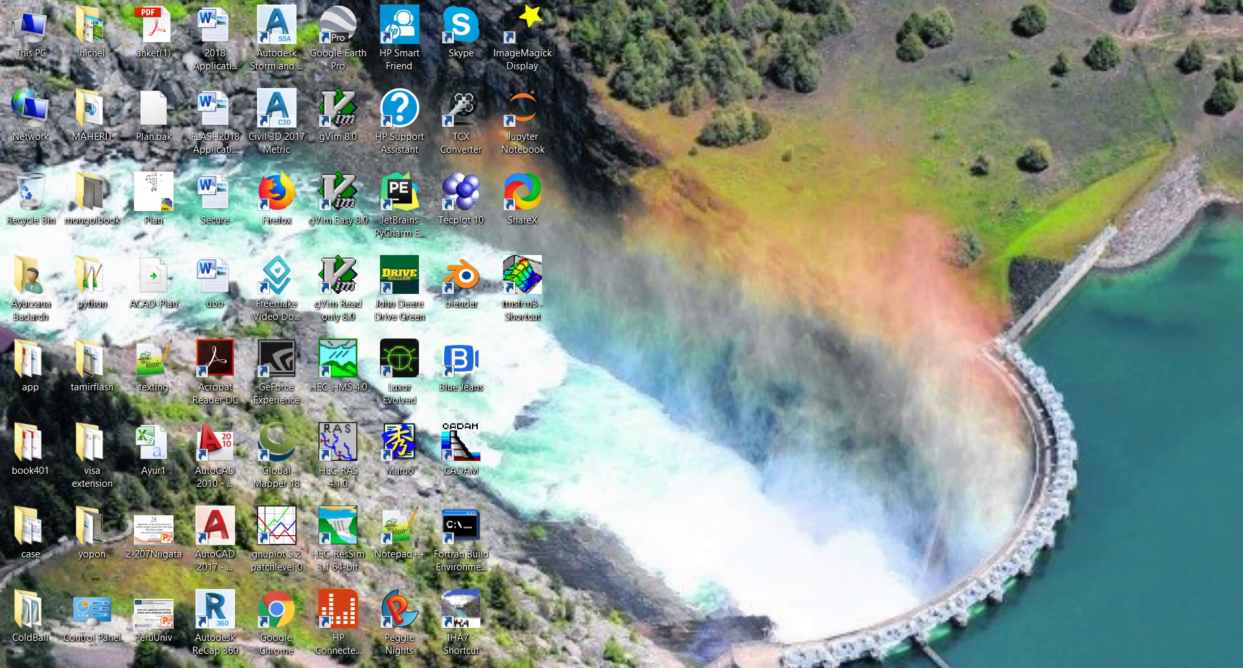
pyautogui.press('super')
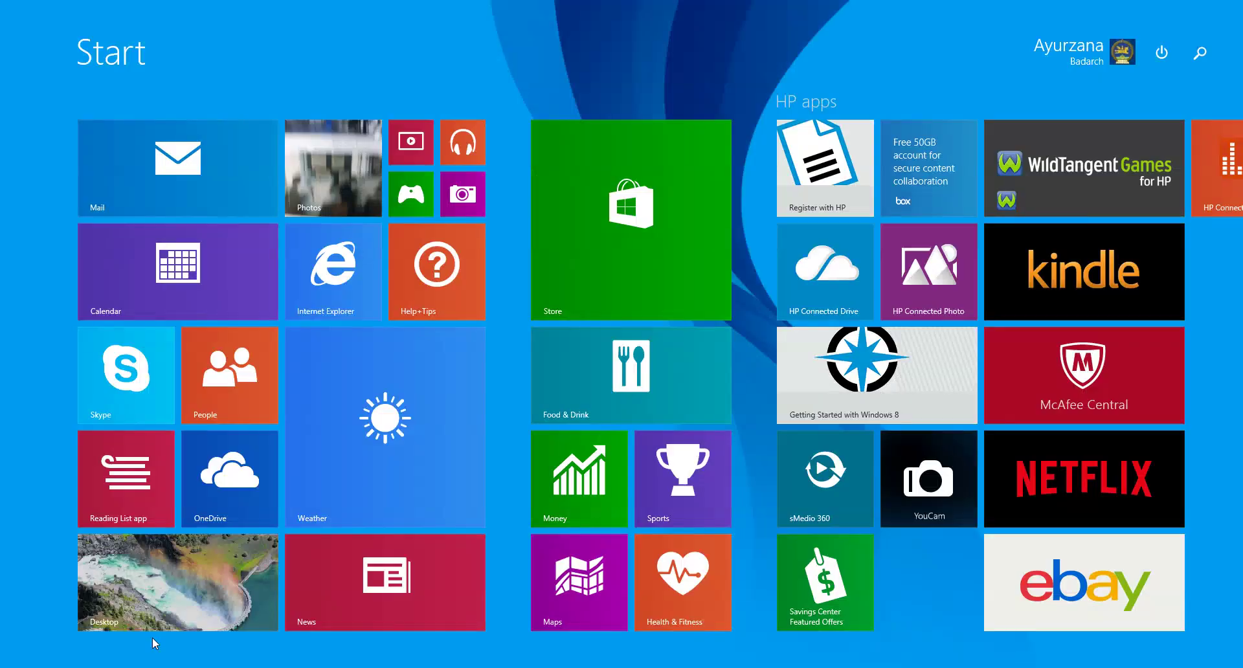
pyautogui.click(165, 621)
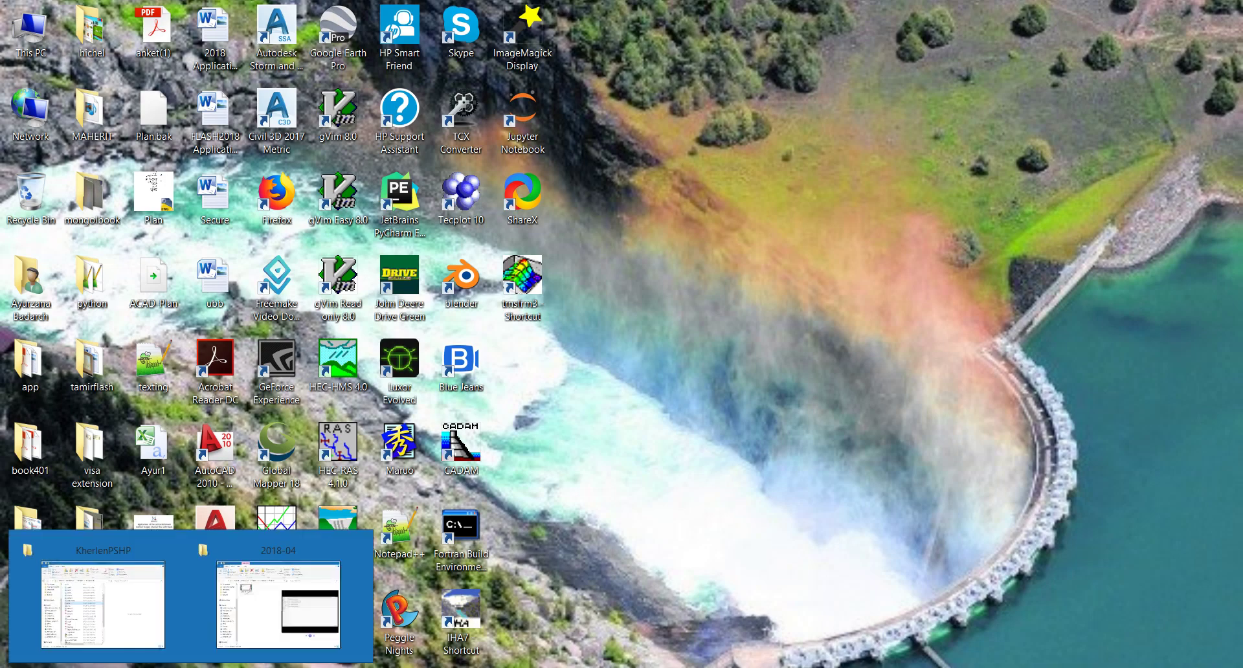
pyautogui.click(309, 664)
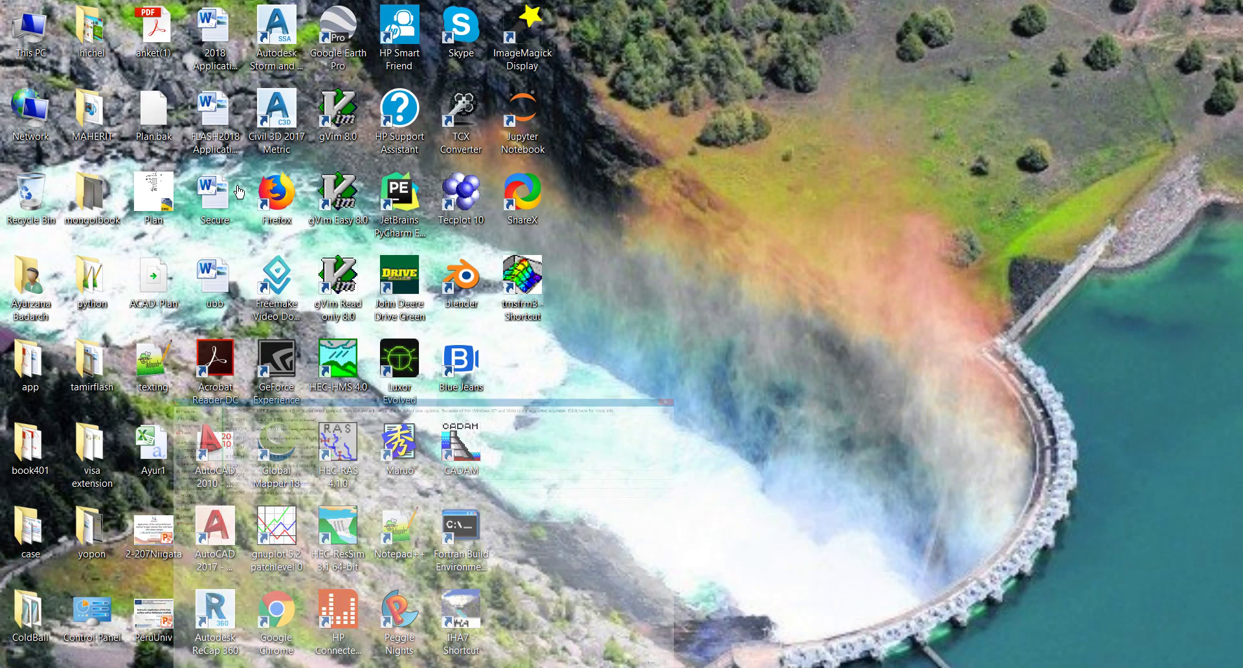
pyautogui.click(83, 35)
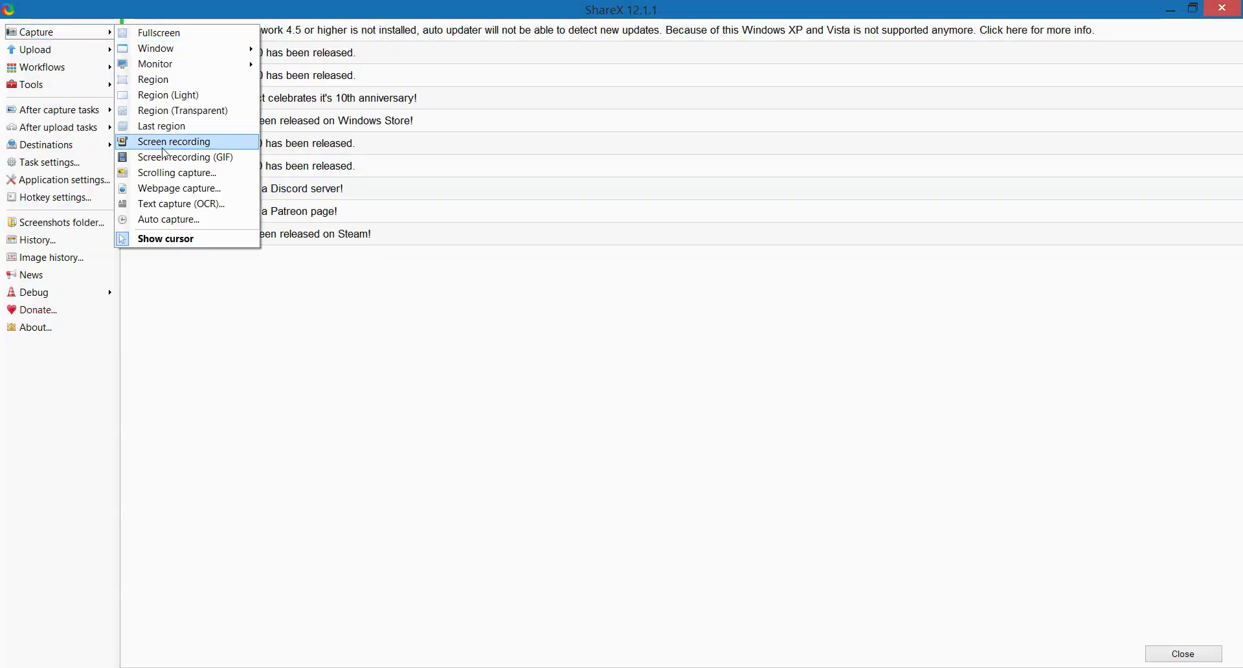